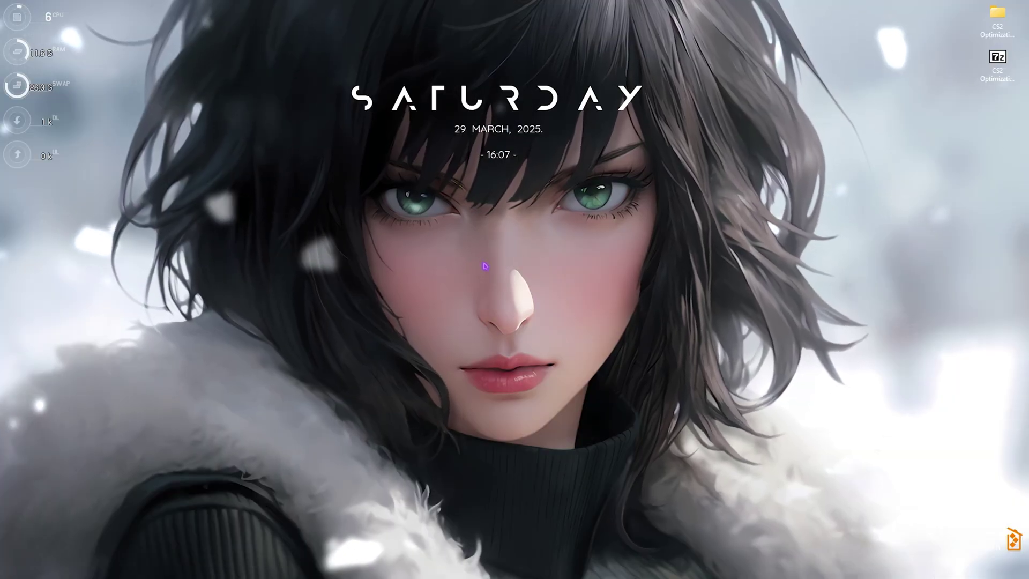
Step: Launch the Settings app from the Start search
key(super)
text(s)
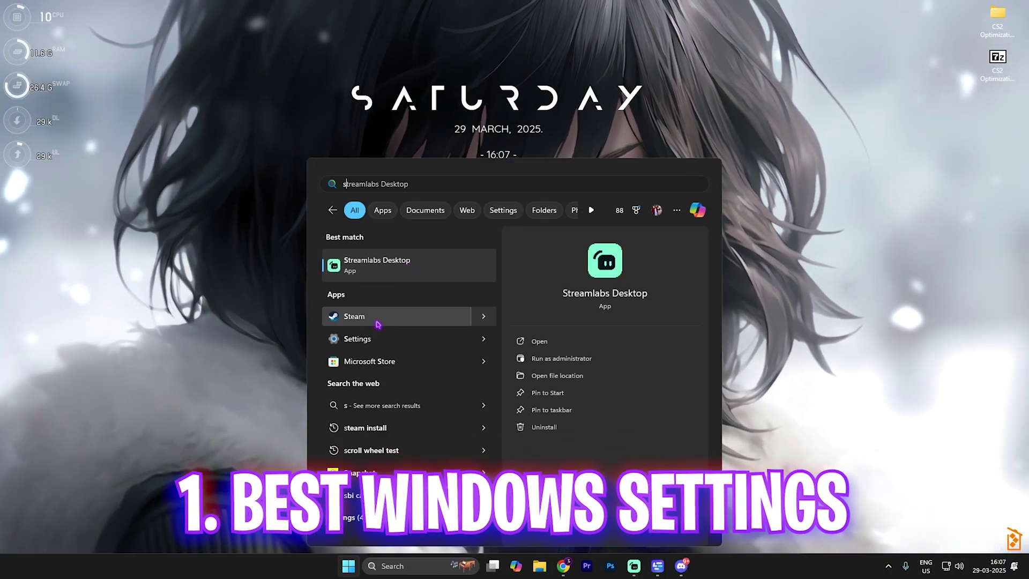
click(371, 339)
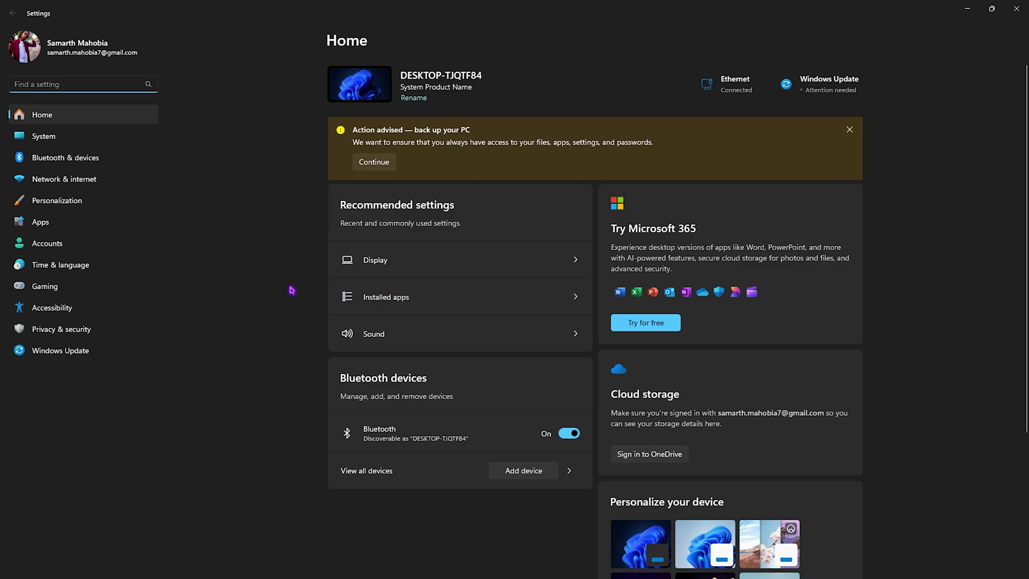
Step: Turn Transparency effects off under Personalization > Colors, then go to Gaming
click(59, 204)
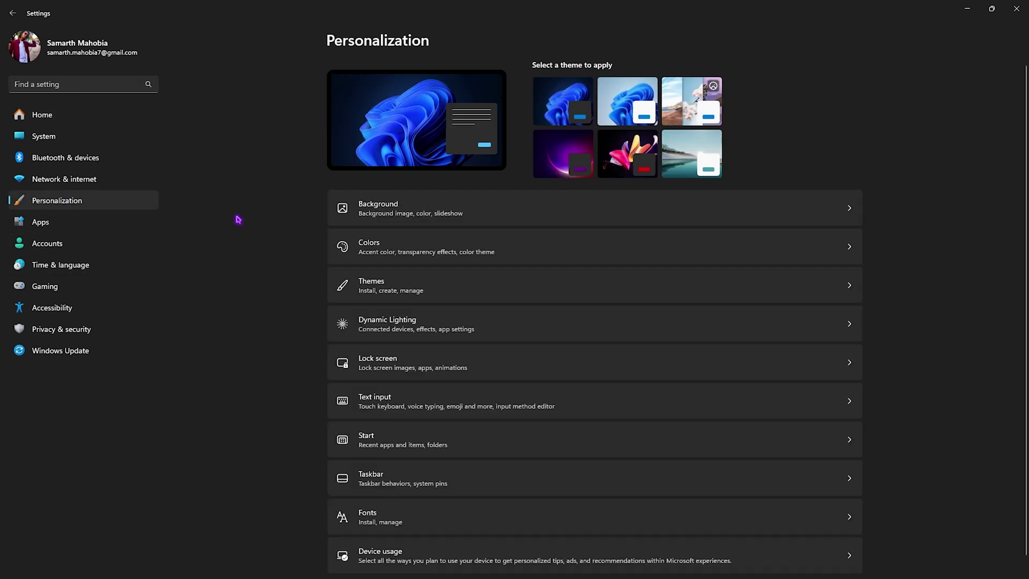
click(361, 243)
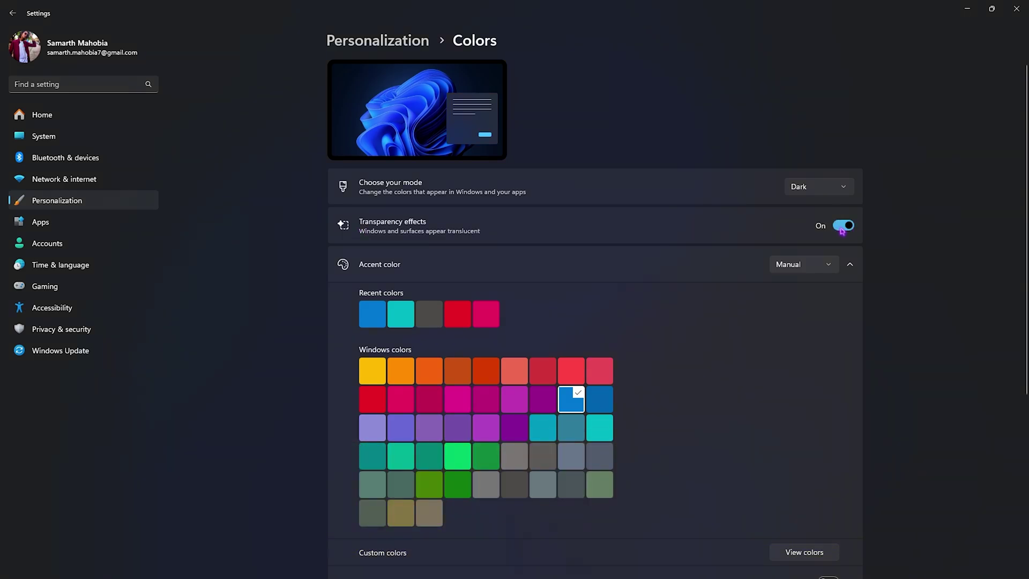
click(843, 227)
click(74, 293)
Step: Check Game Bar controller access is Off and Game Mode is On, then reach Graphics
click(413, 85)
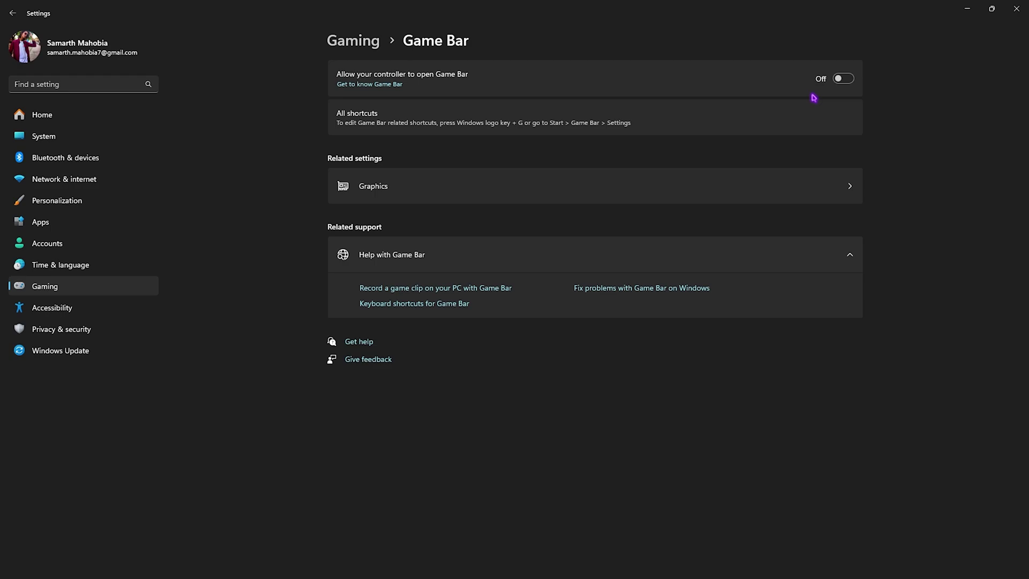
click(358, 46)
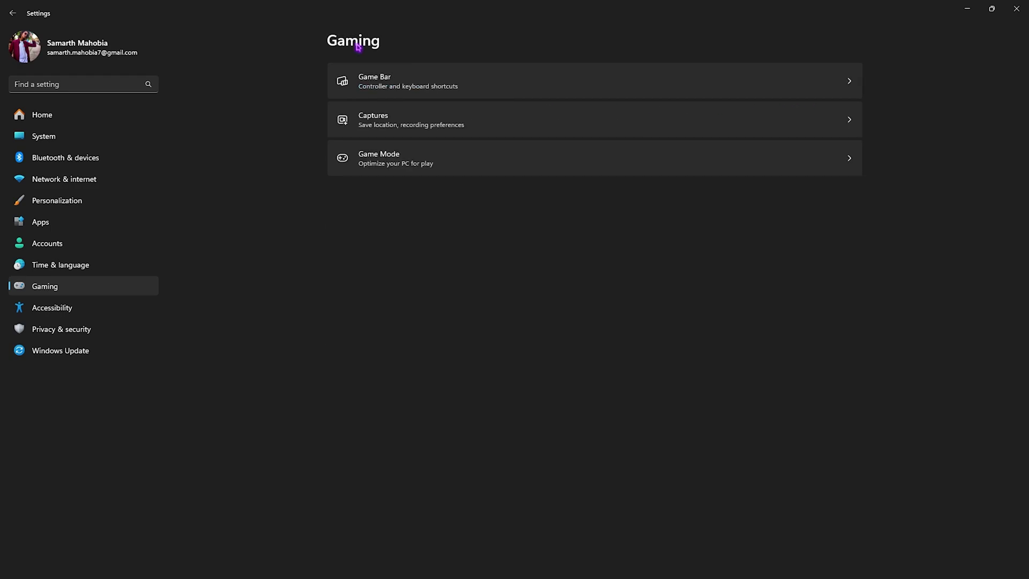
click(400, 157)
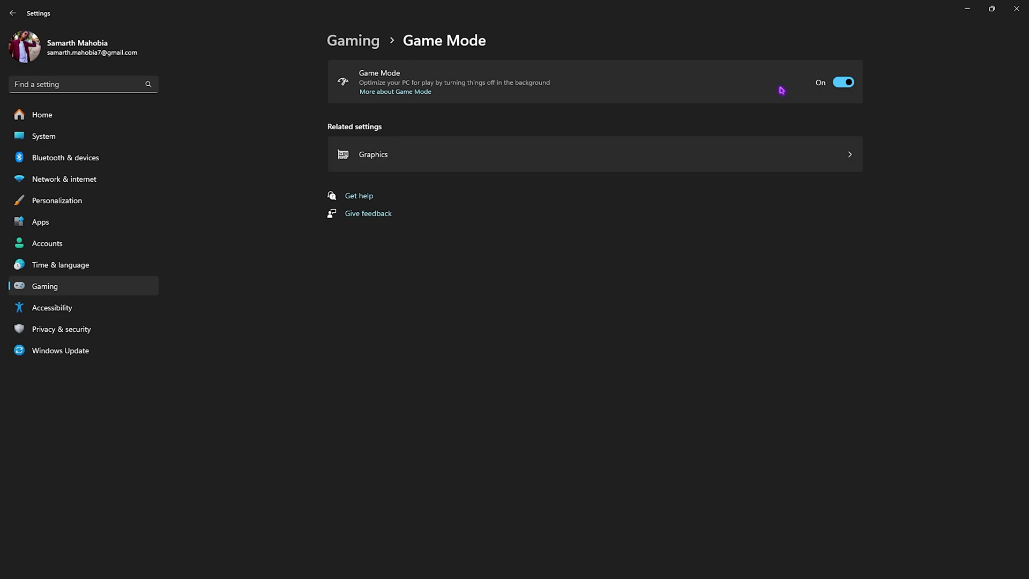
click(420, 166)
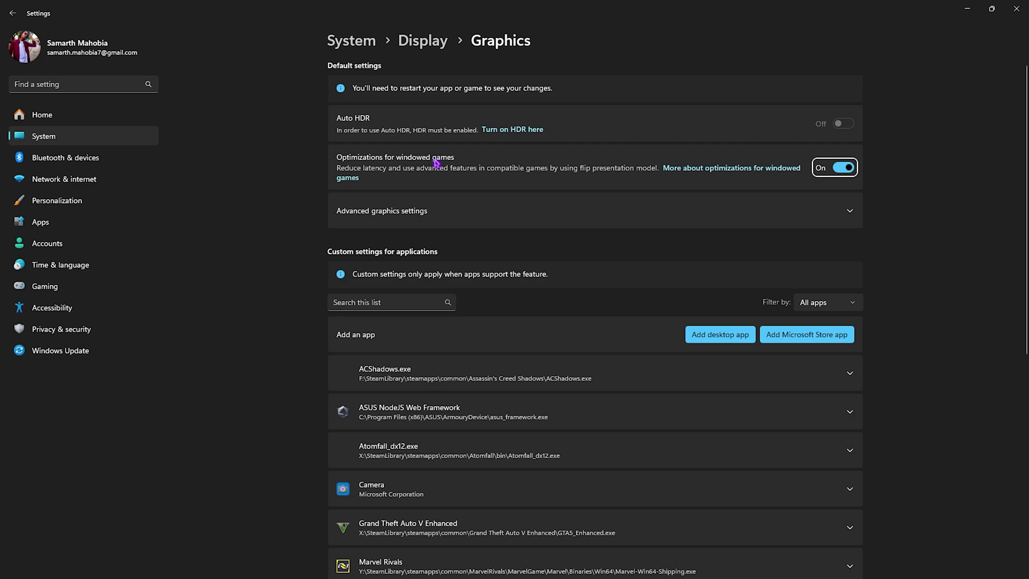
Step: Expand Advanced graphics settings to confirm Hardware-accelerated GPU scheduling is On
click(364, 221)
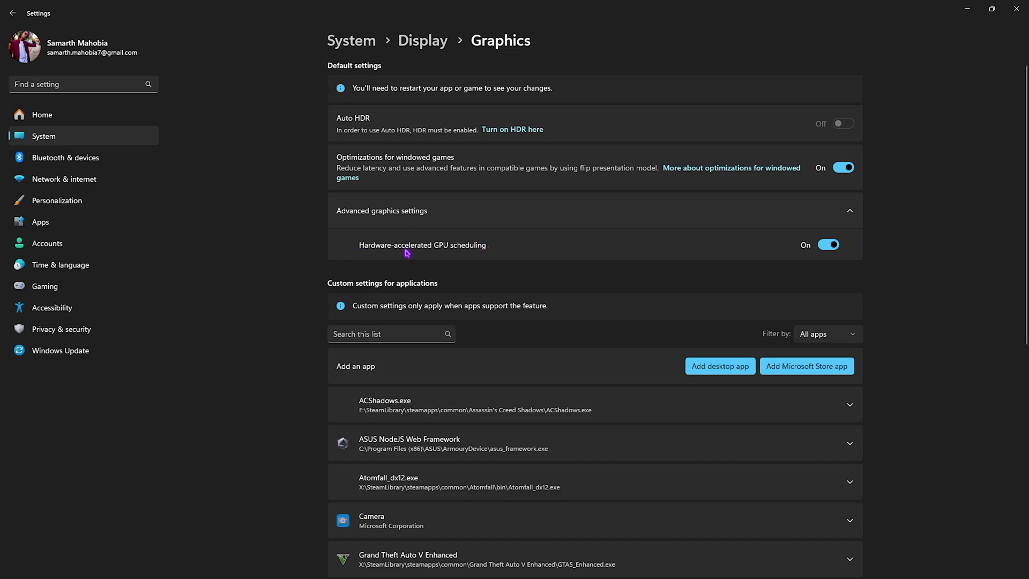
scroll(558, 219, down, 1)
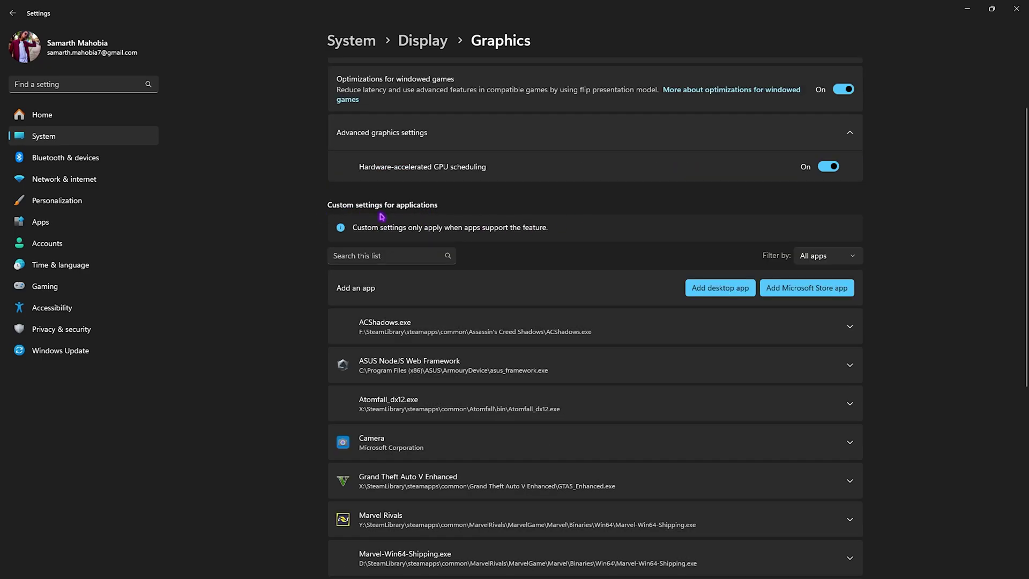
Step: Add game\bin\win64\cs2.exe from the Counter-Strike folder as a custom graphics app
click(716, 290)
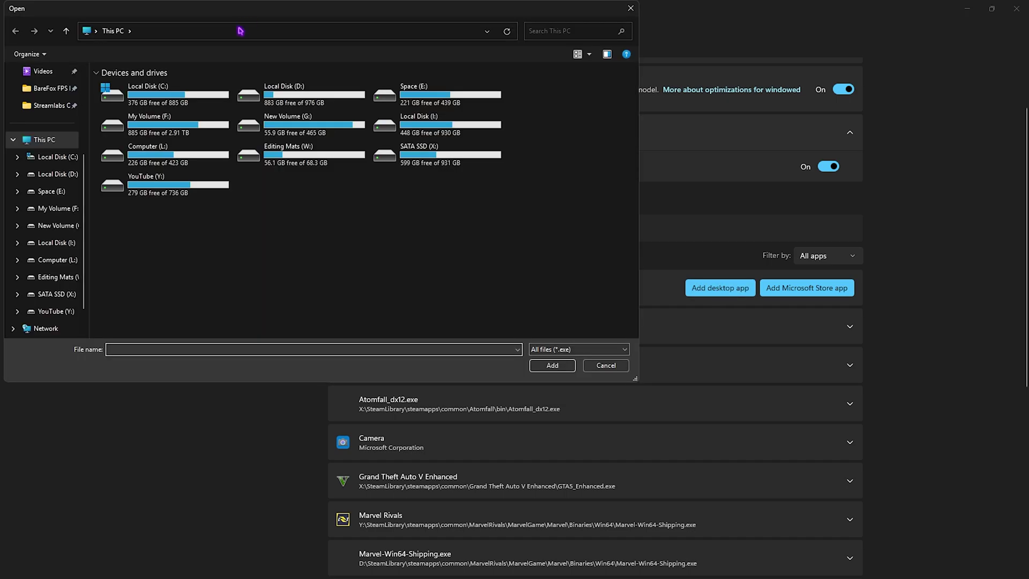
click(340, 31)
text(Y:\SteamLibrary\steamapps\common\Counter-Strike Global Offensive)
key(Return)
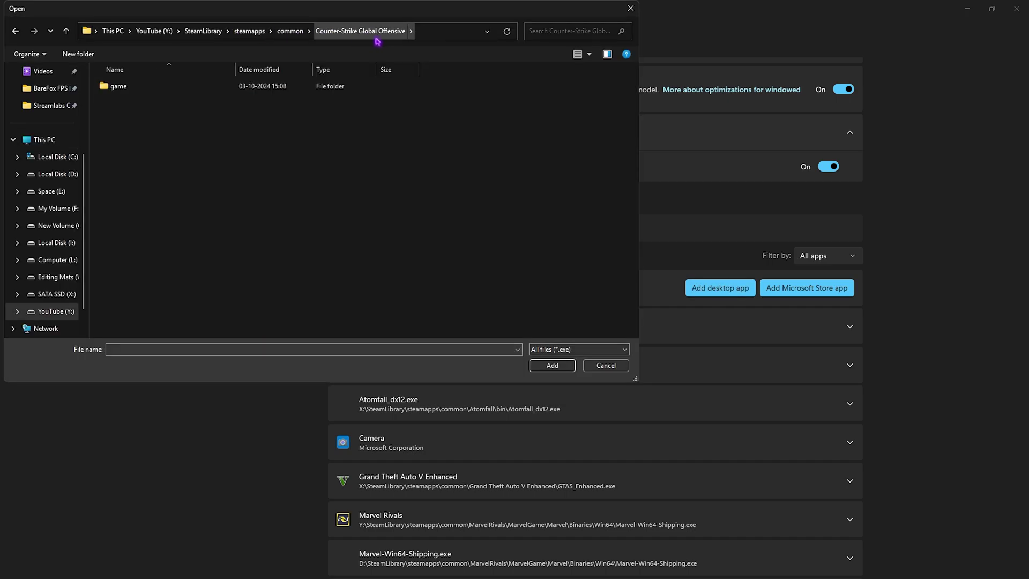
double_click(131, 88)
double_click(133, 87)
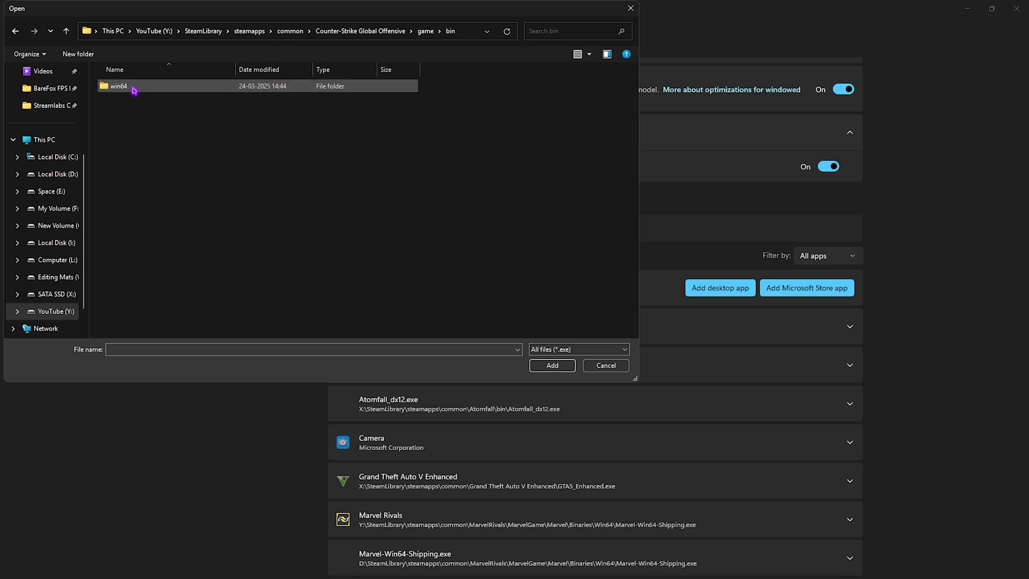
double_click(132, 87)
click(138, 122)
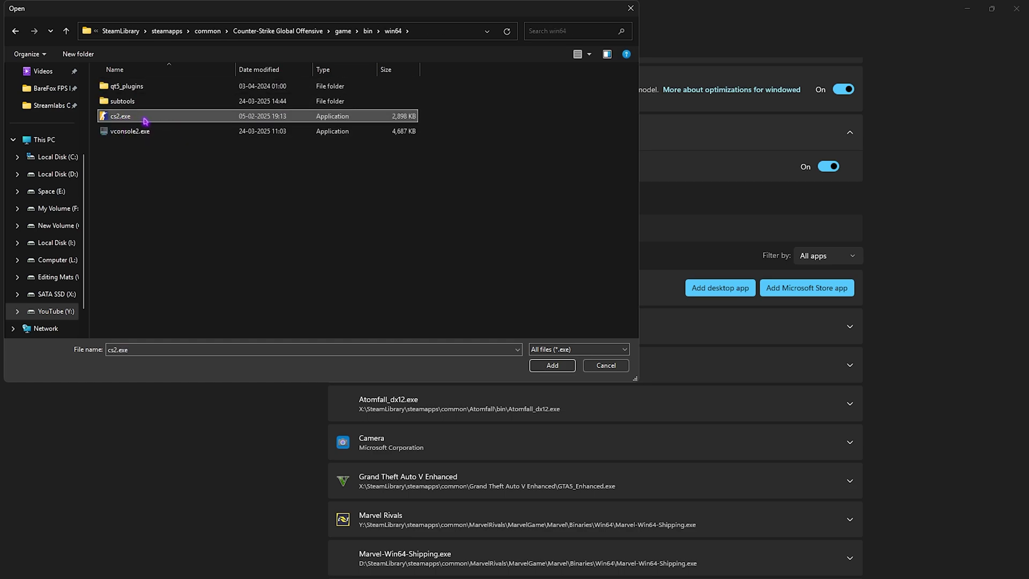
click(552, 366)
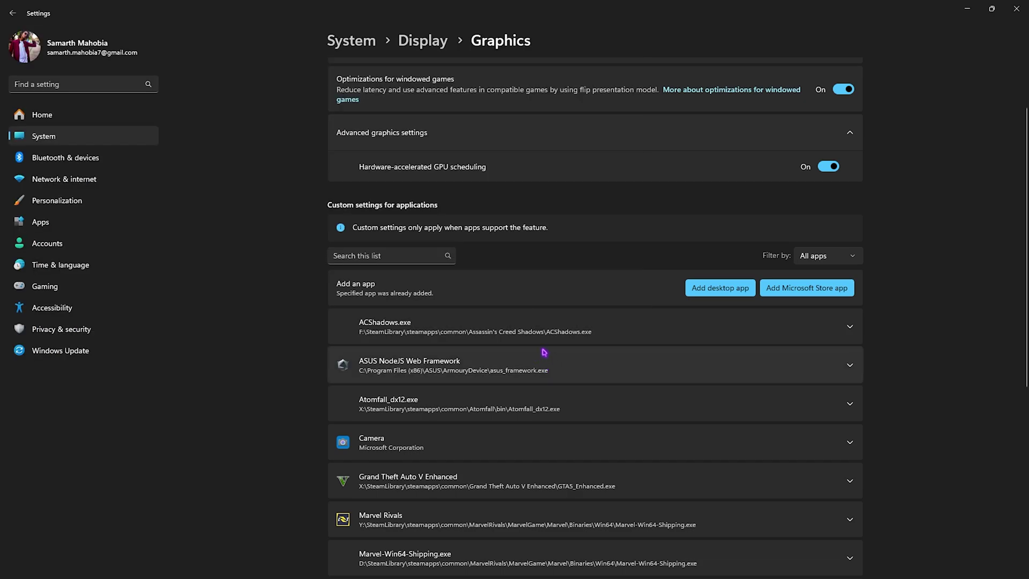
Step: Set cs2.exe's GPU preference to High Performance (RTX 2070 SUPER) and close Settings
scroll(367, 320, down, 6)
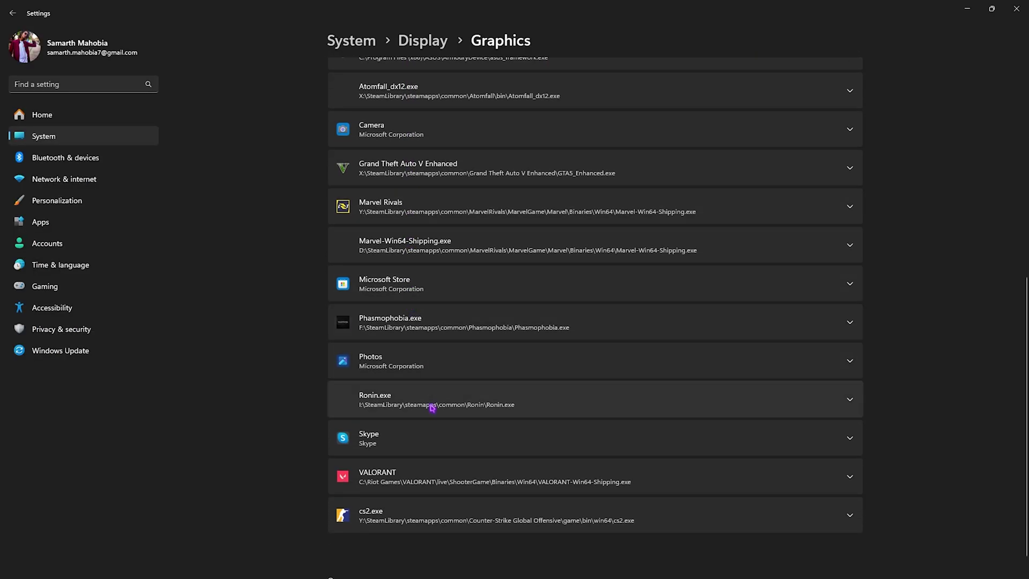
click(665, 530)
scroll(369, 476, down, 2)
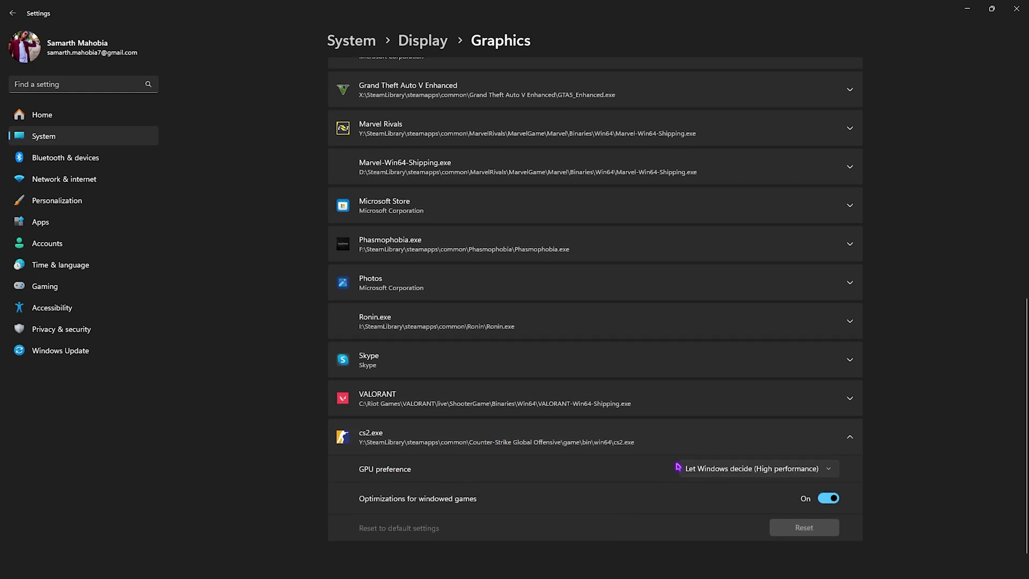
click(678, 467)
click(714, 511)
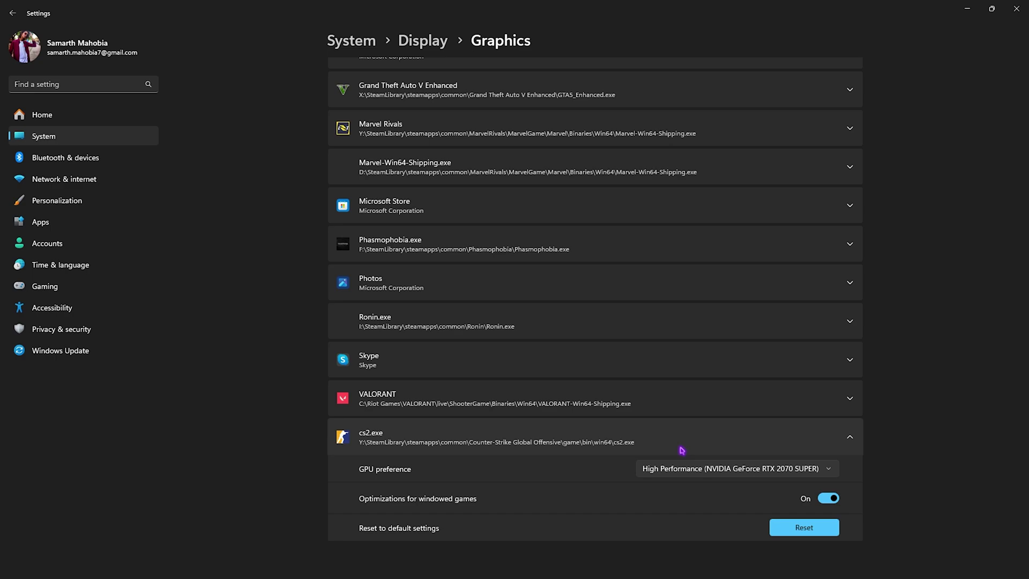
click(1023, 16)
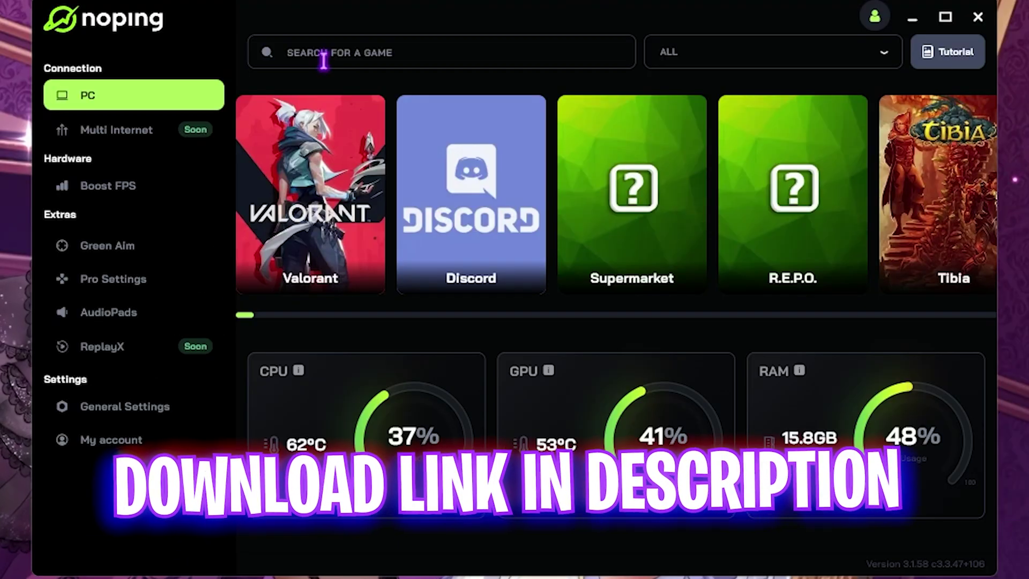
Step: Search NoPing for CS2 and optimize Counter-Strike 2 through a manually chosen India server
click(324, 60)
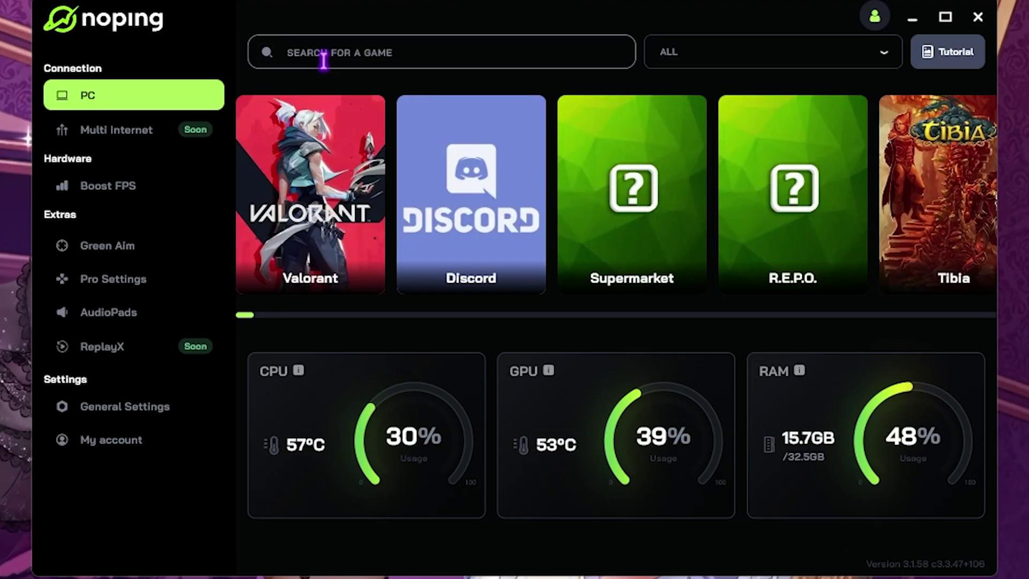
text(cS2)
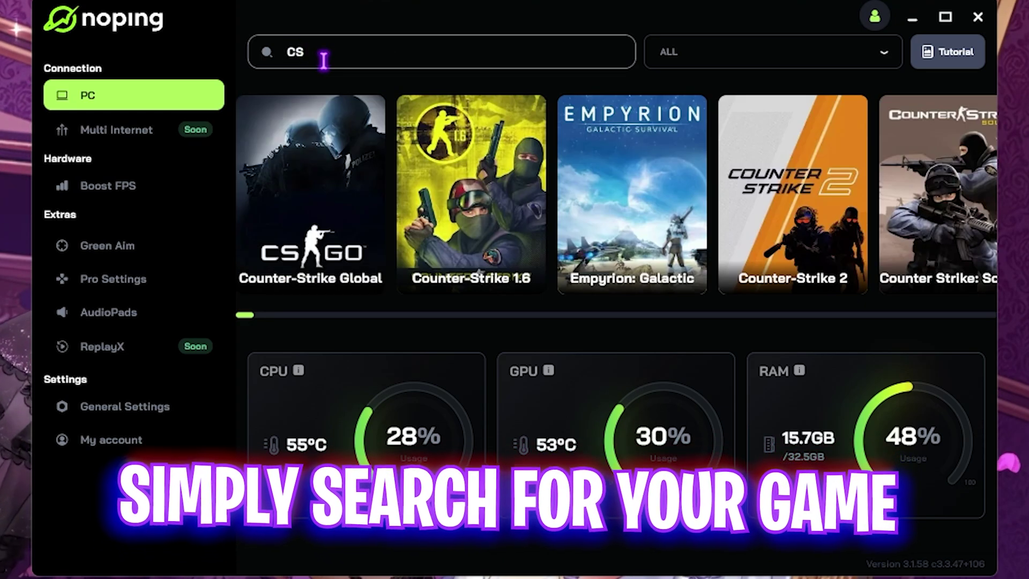
click(259, 212)
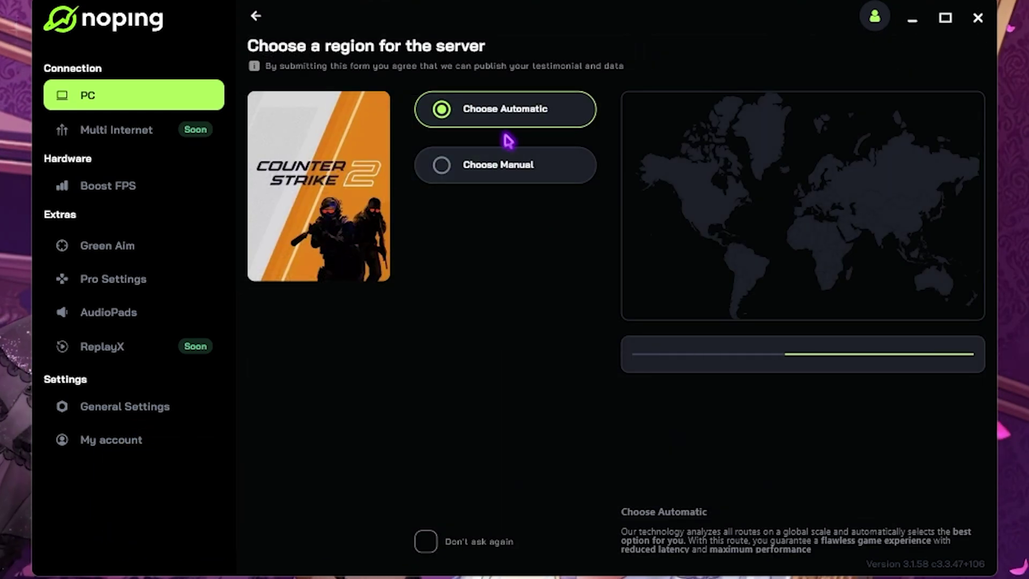
click(485, 178)
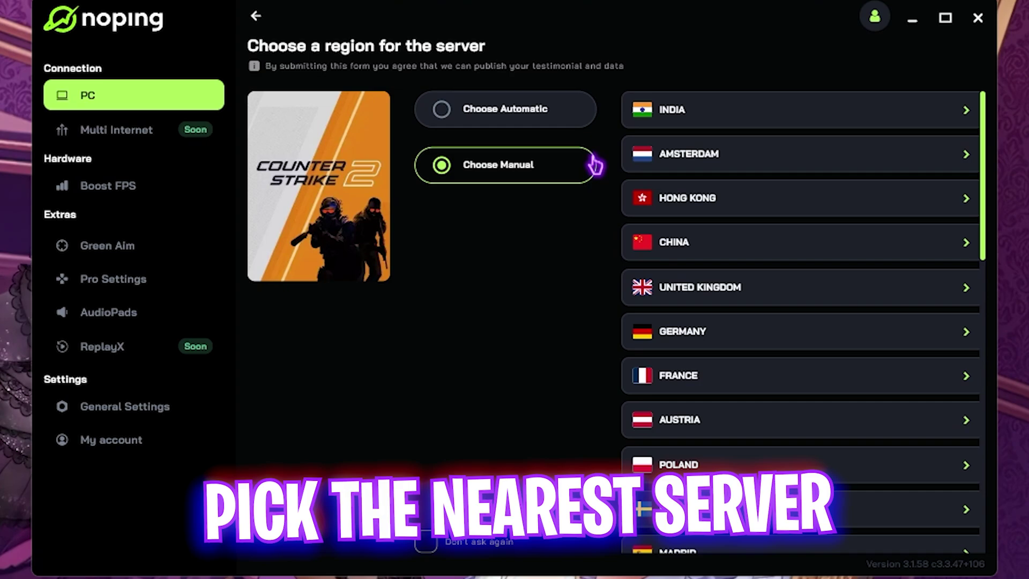
click(675, 110)
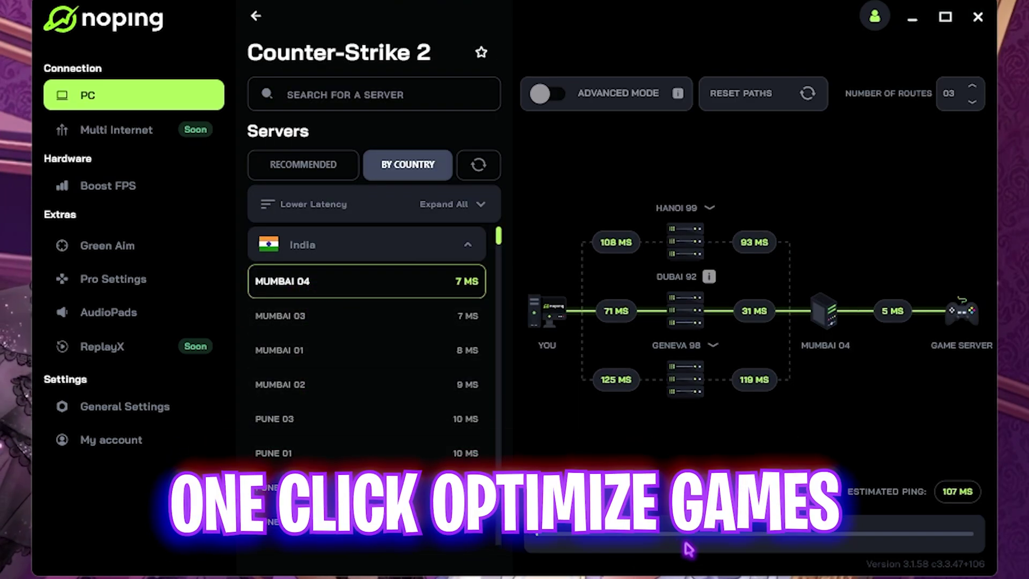
click(677, 546)
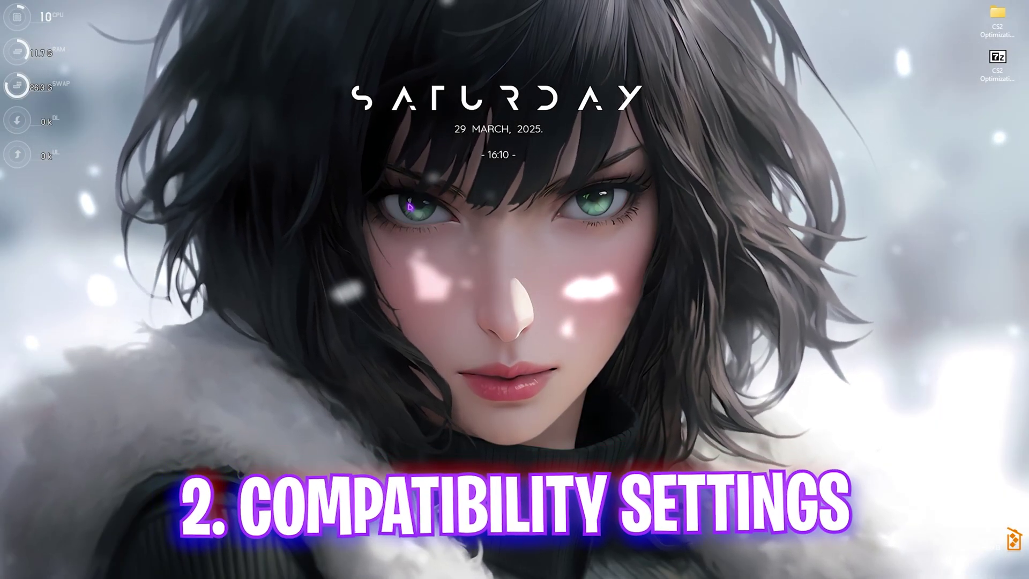
Step: Open File Explorer from the Start menu and maximize it
click(336, 566)
click(529, 567)
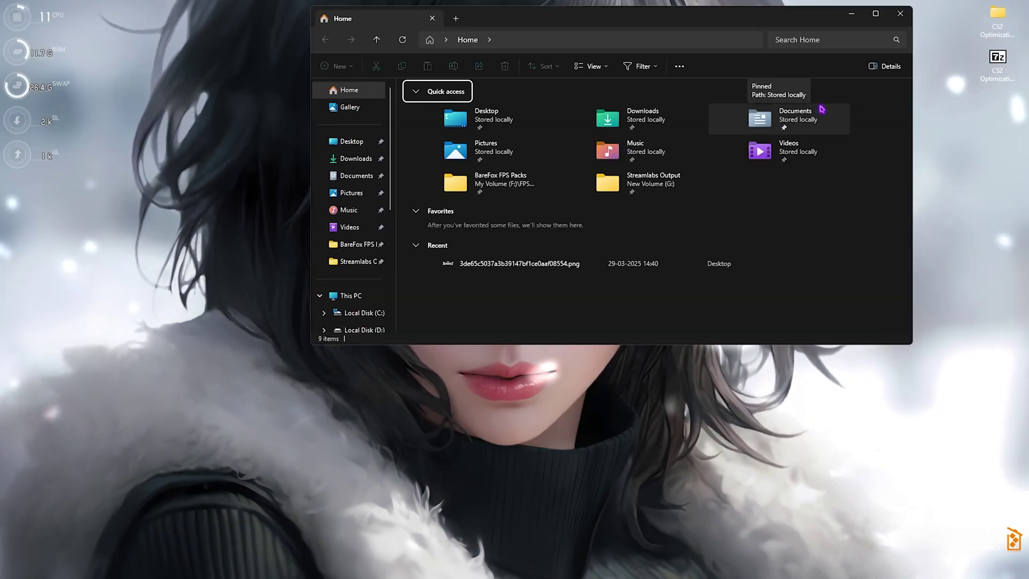
click(872, 13)
Step: Browse to the Counter-Strike game\bin\win64 folder and right-click cs2.exe
click(258, 36)
text(Y:\SteamLibrary\steamapps\common\Counter-Strike Global Offensive)
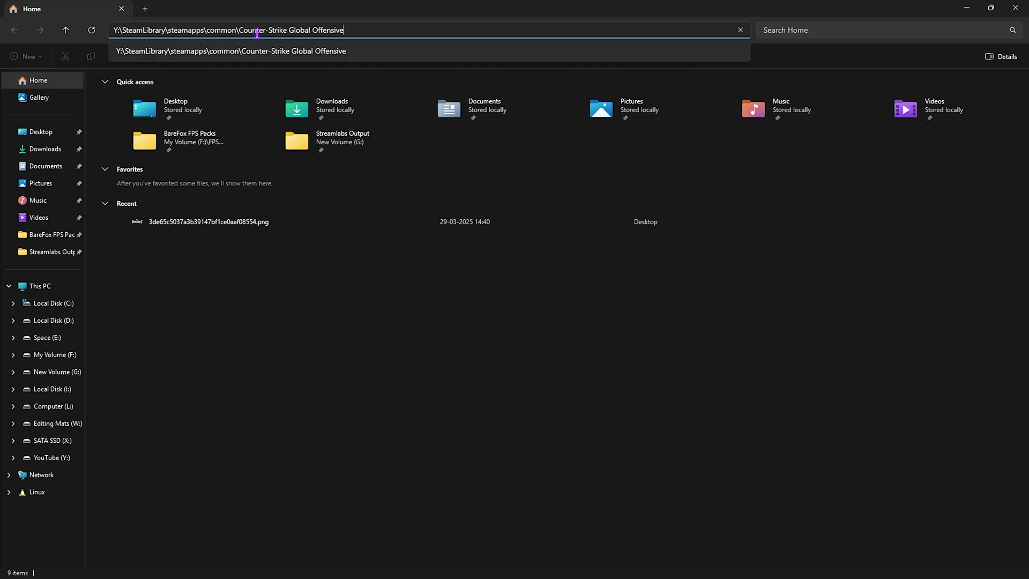
key(Return)
double_click(119, 92)
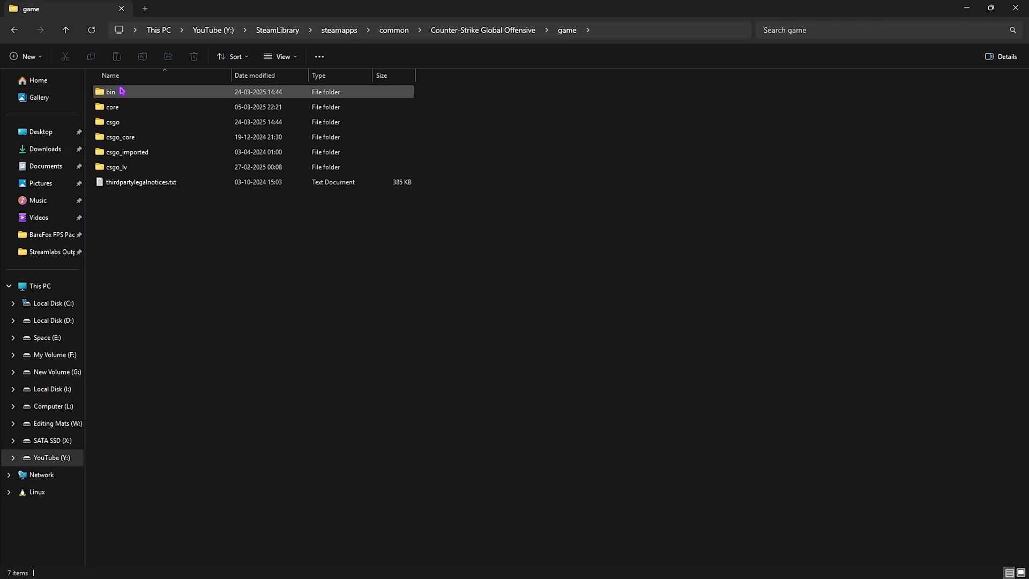
double_click(120, 91)
double_click(119, 91)
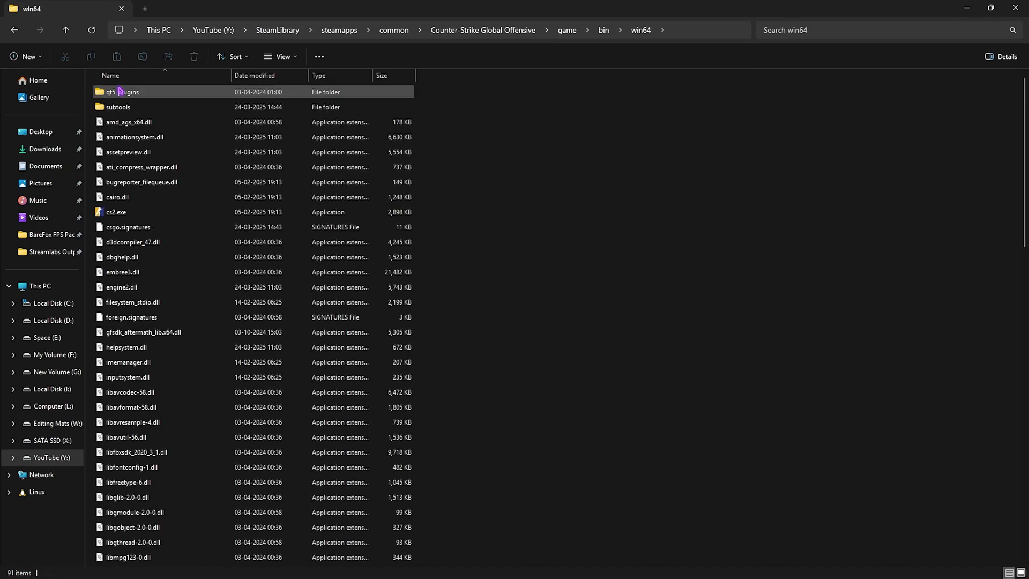
click(141, 216)
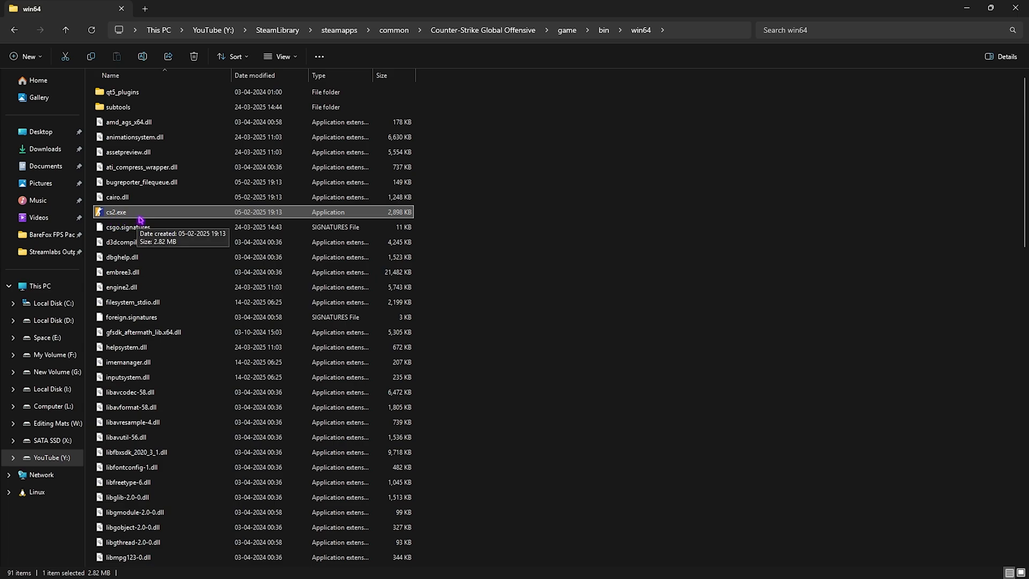
right_click(143, 218)
Step: Disable fullscreen optimizations and override high DPI scaling for cs2.exe, then save
click(179, 378)
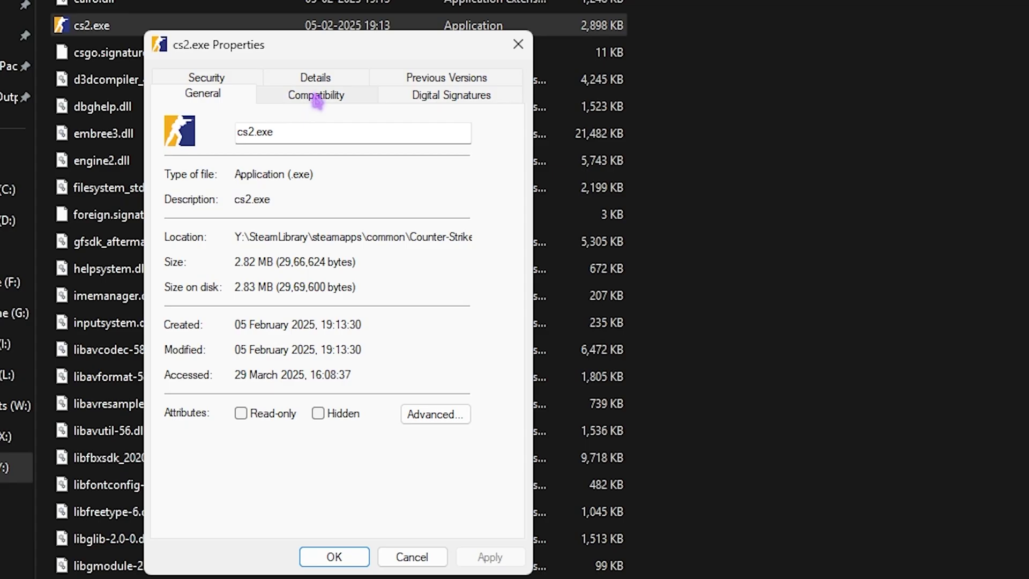
click(241, 251)
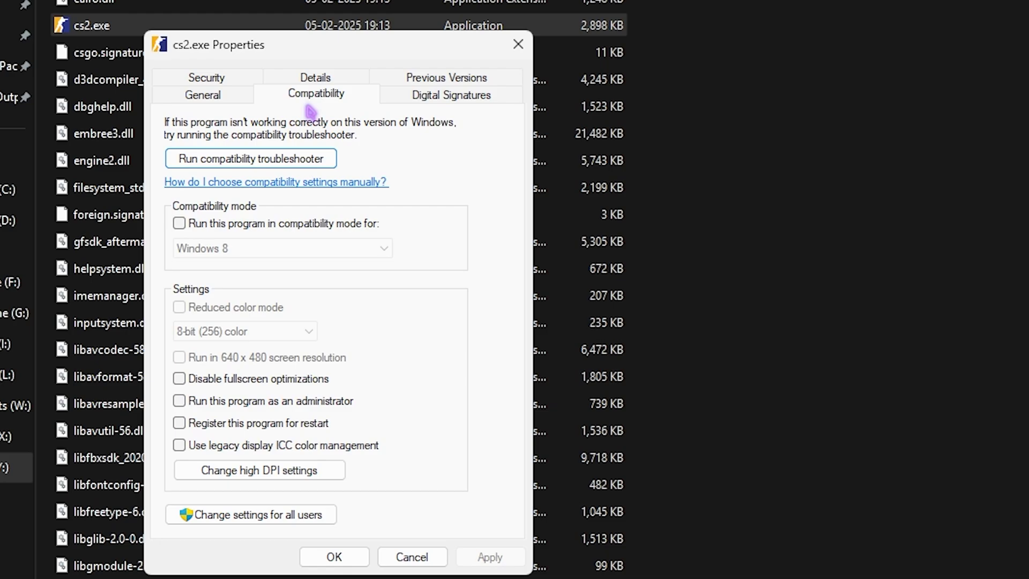
click(238, 382)
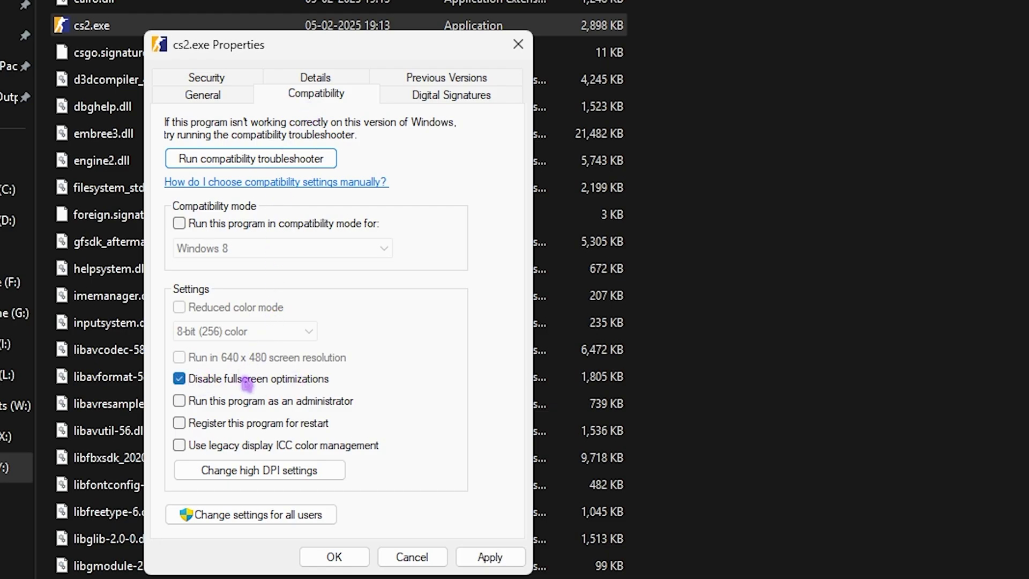
click(225, 475)
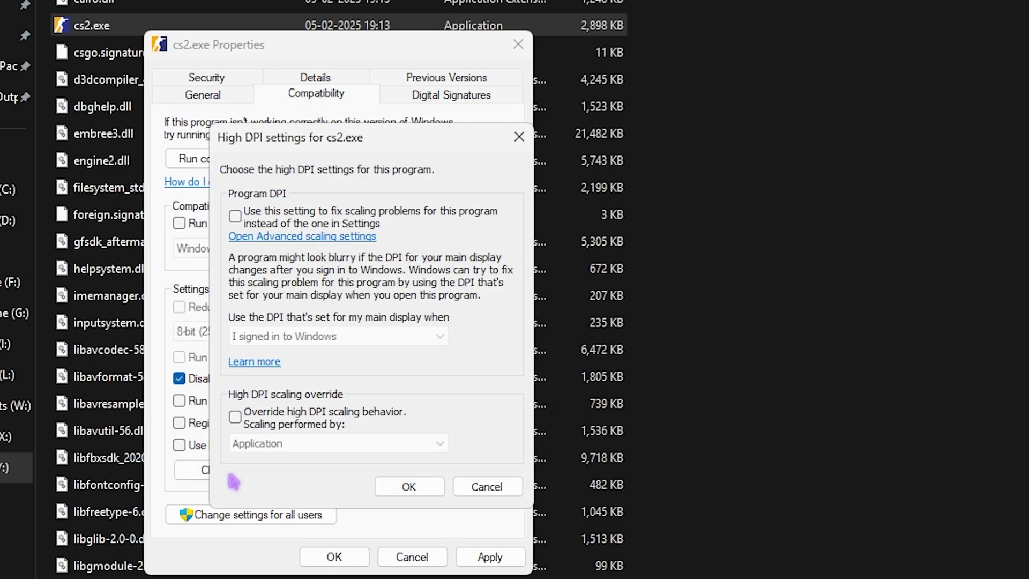
click(240, 422)
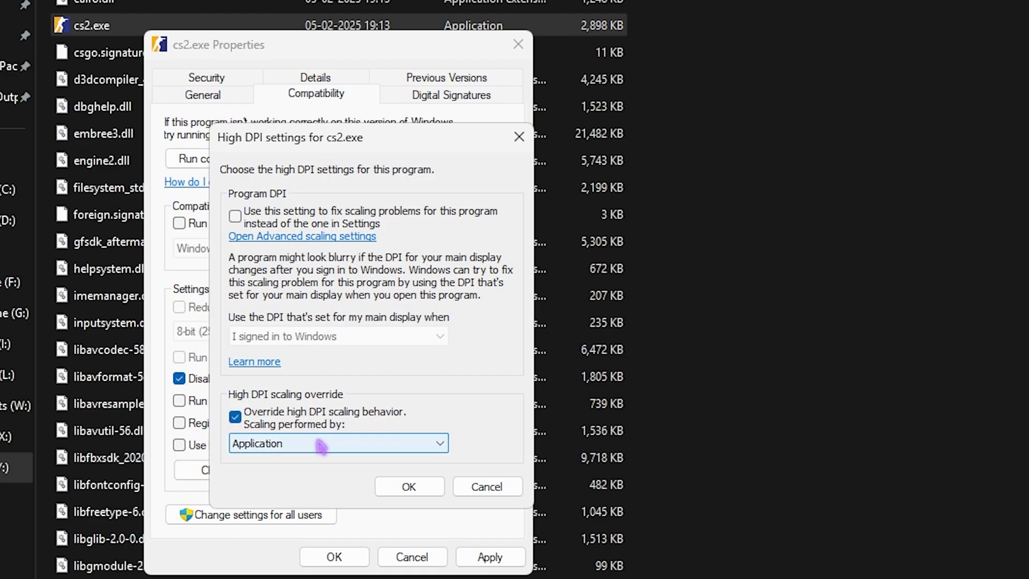
click(409, 487)
click(483, 558)
click(329, 558)
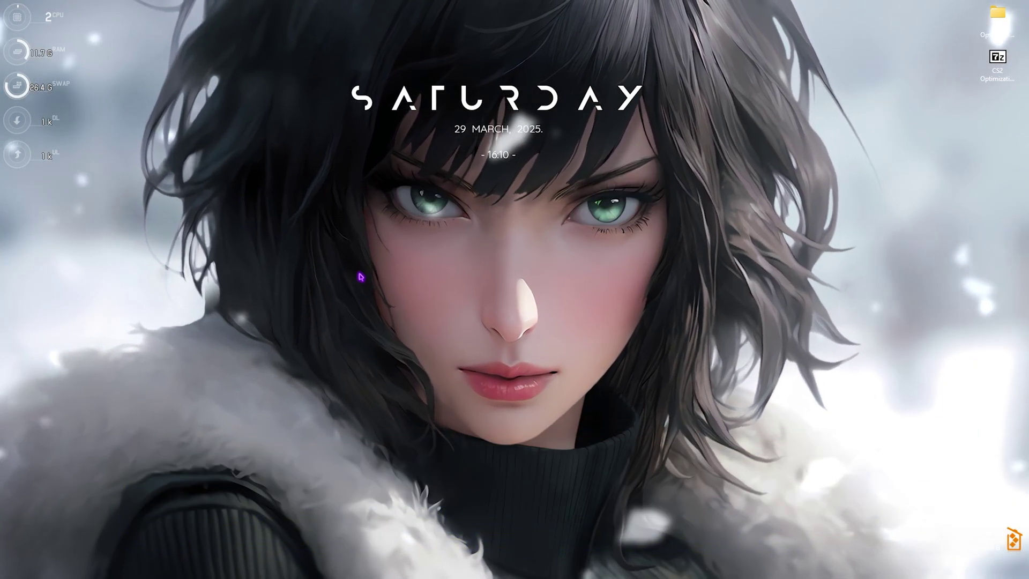
Step: Launch Edit group policy from the Start search
key(super)
text(f)
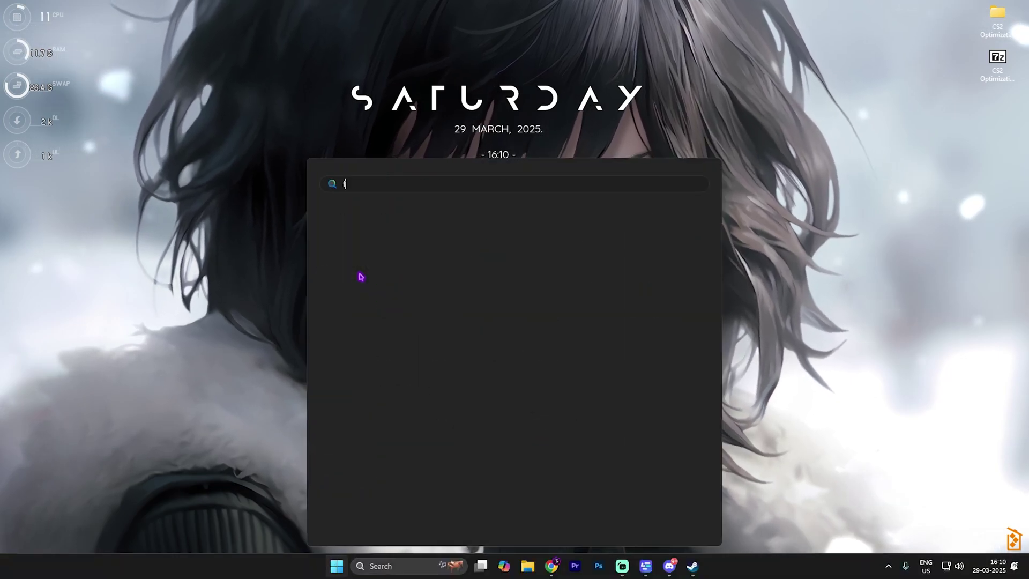
key(BackSpace)
text(g)
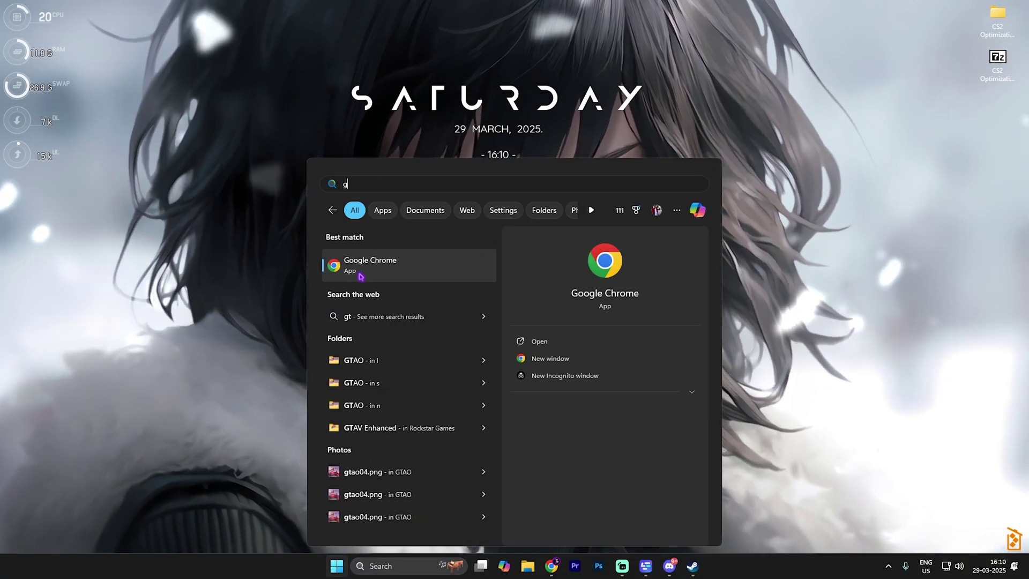
text(tp)
click(376, 273)
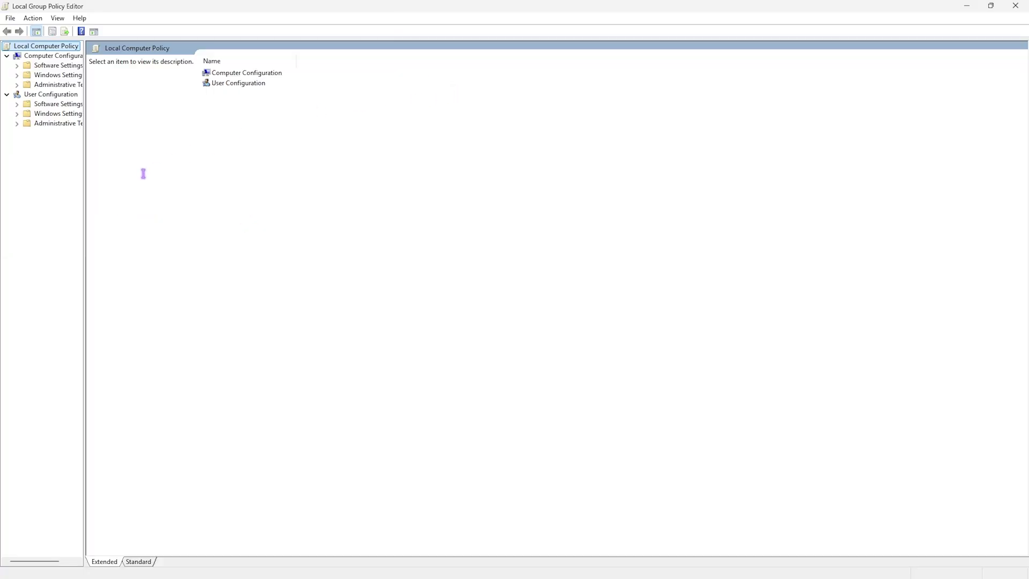
Step: Expand Administrative Templates > Windows Components > App Privacy and select Let Windows apps run in the background
double_click(255, 75)
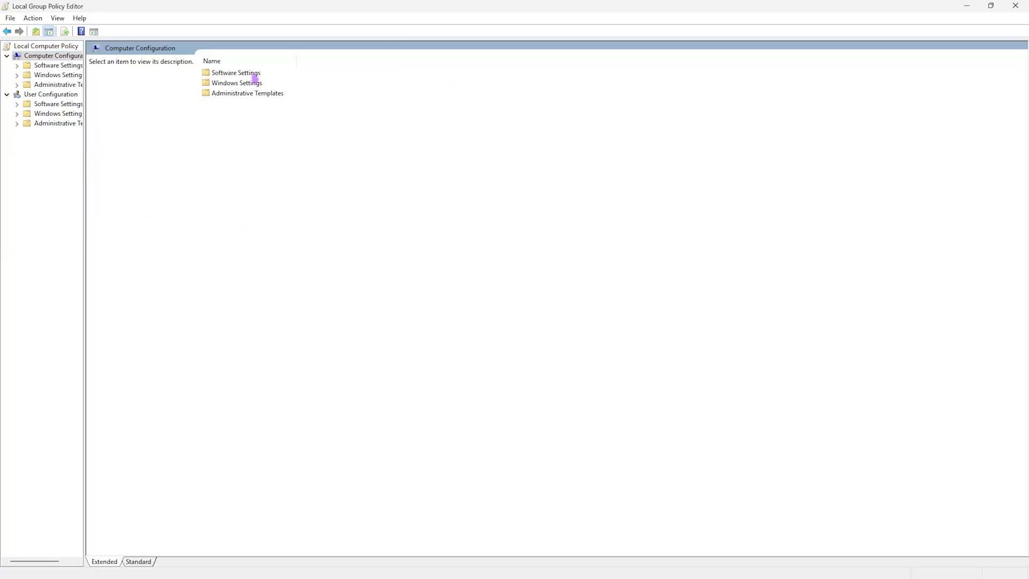
double_click(250, 95)
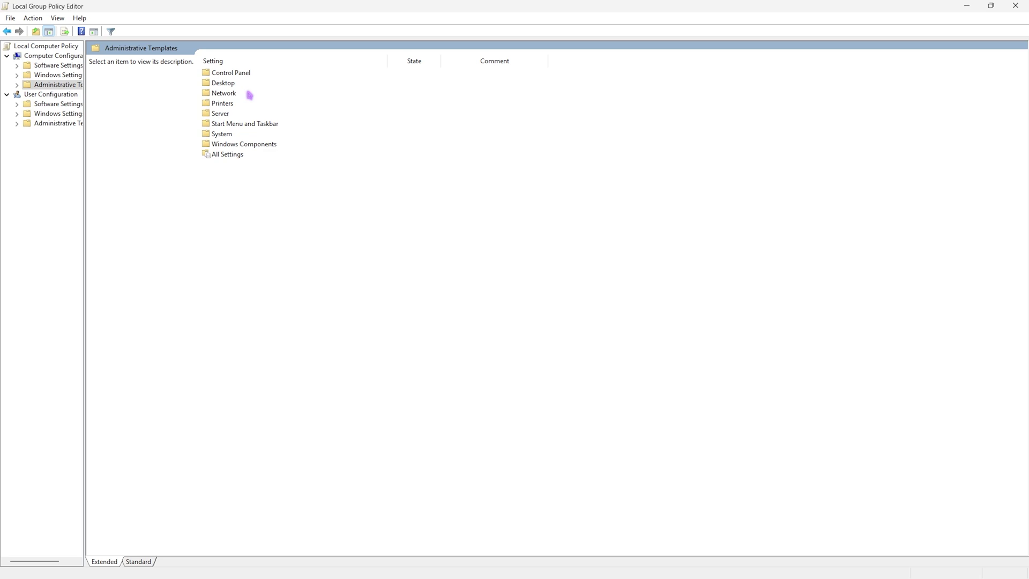
double_click(247, 146)
double_click(239, 114)
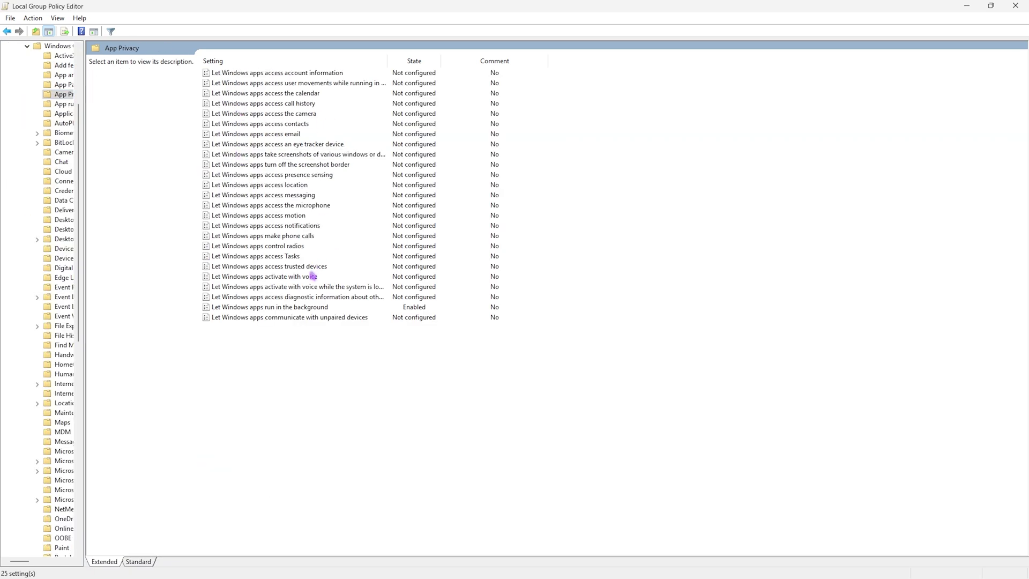
click(278, 309)
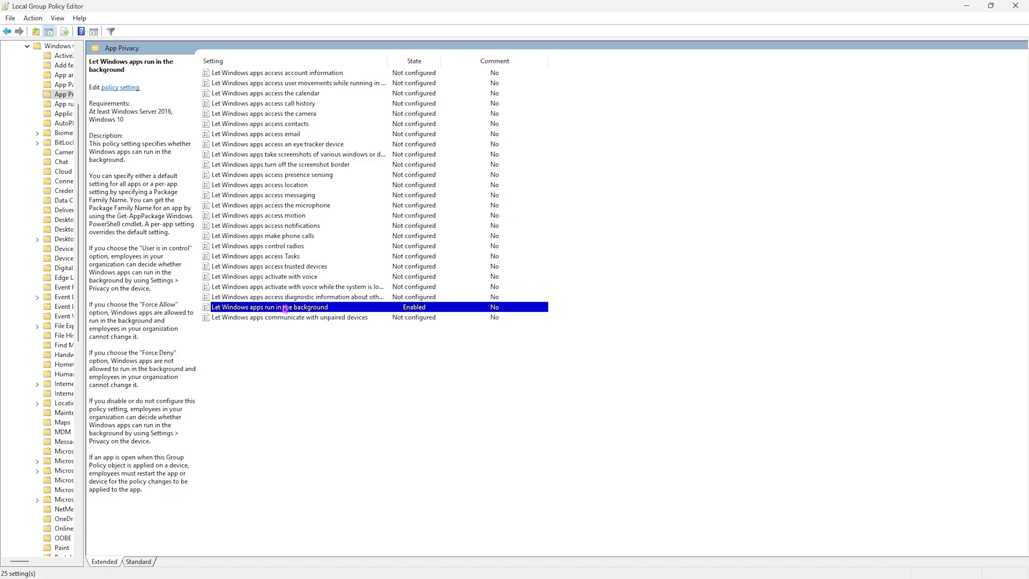
Step: Enable the background apps policy with Force Deny as default for all apps, then close the editor
double_click(284, 309)
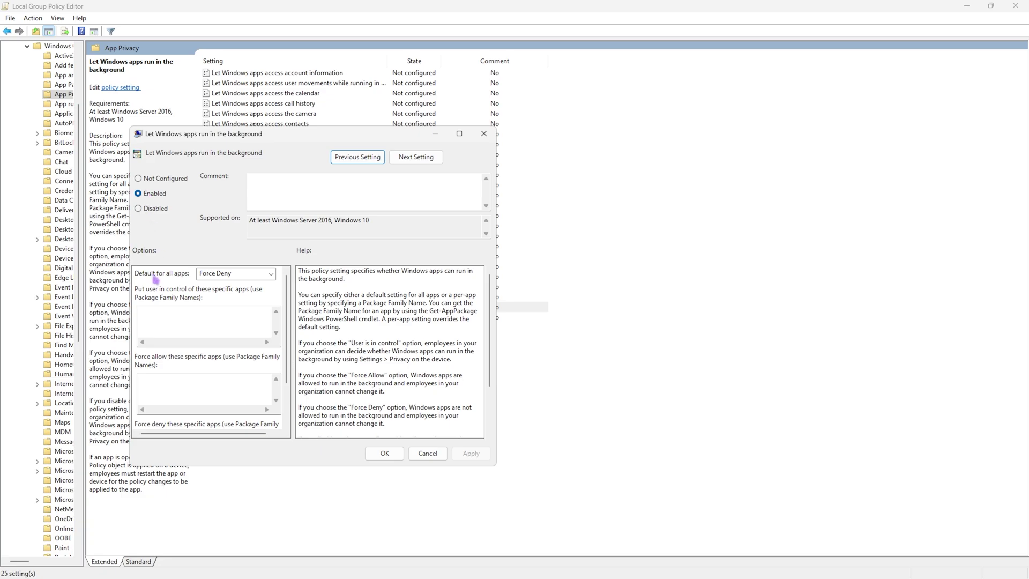
click(252, 274)
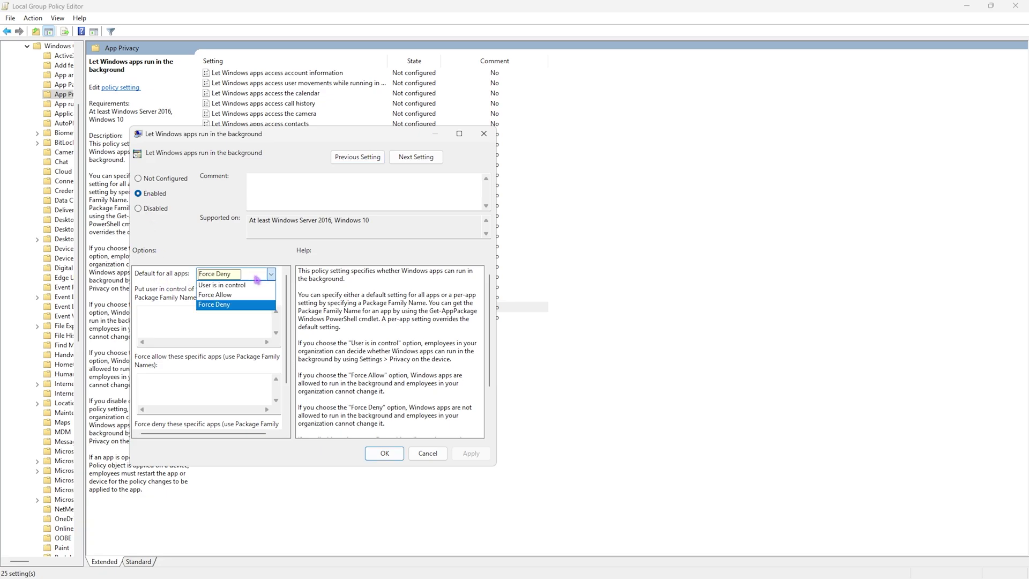
click(238, 302)
click(471, 453)
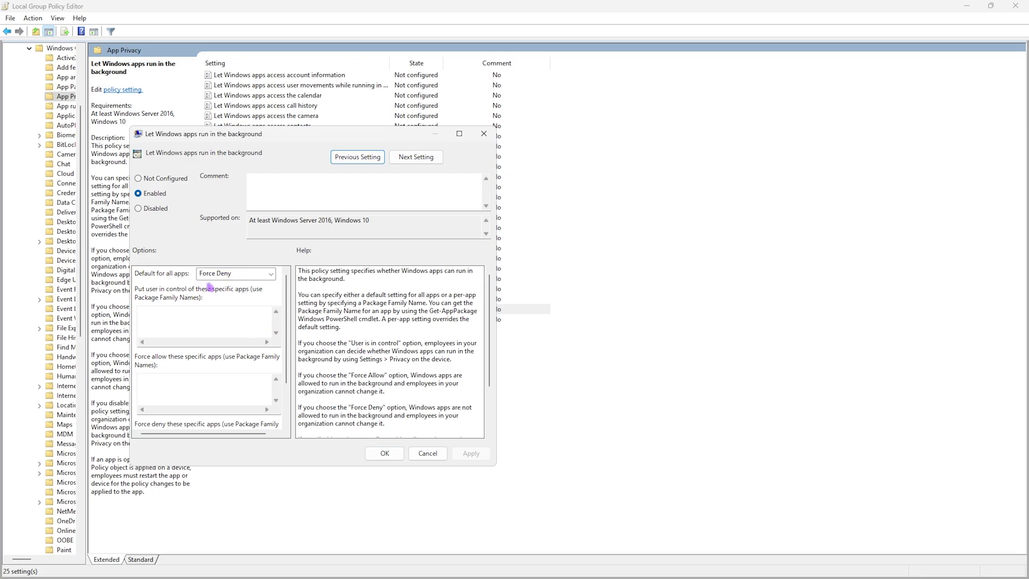
click(385, 453)
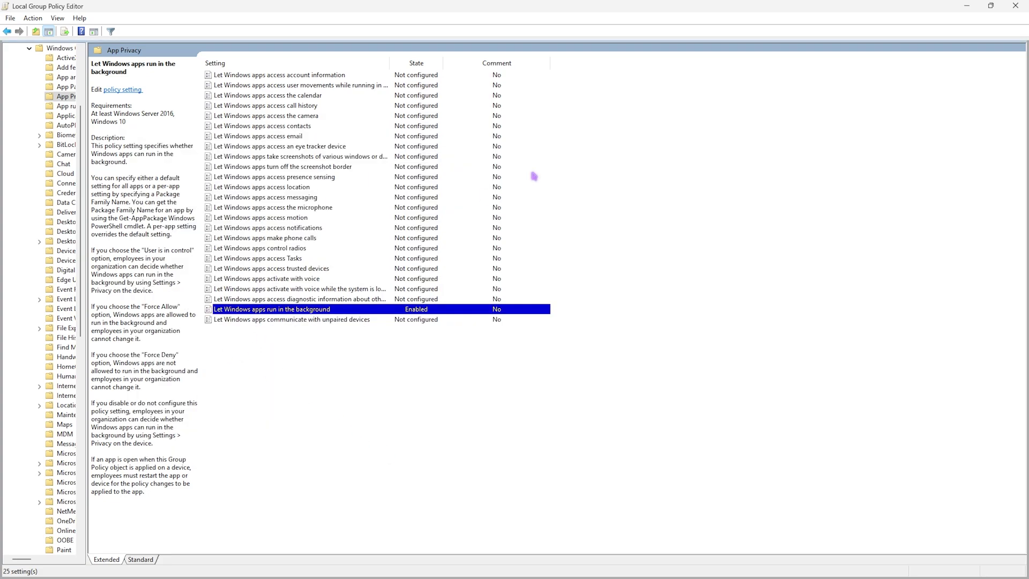
click(1017, 6)
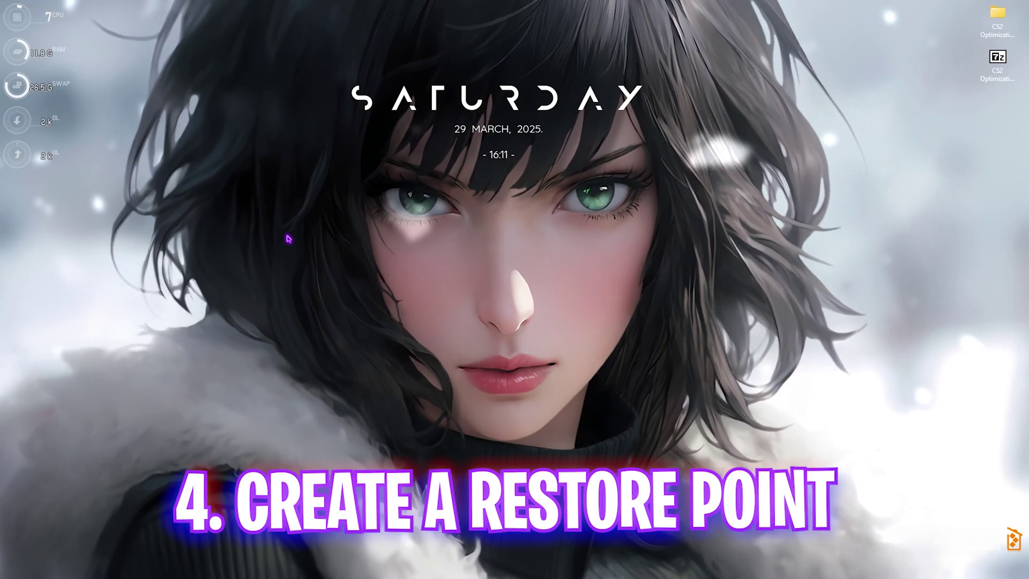
Step: Create a restore point described 'csd' for Local Disk (C:), then close System Properties
key(super)
text(crea)
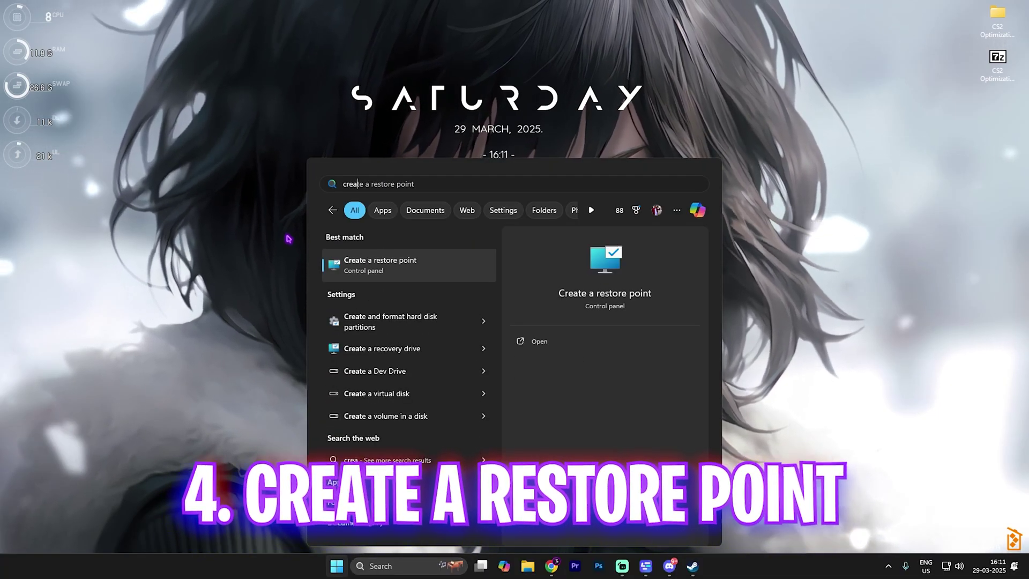
key(Return)
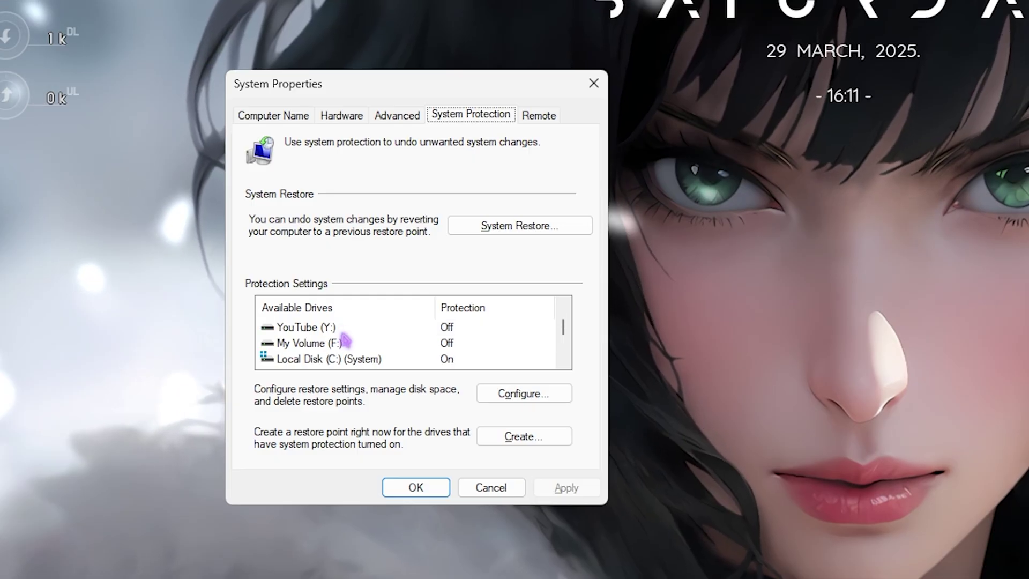
click(356, 359)
click(513, 436)
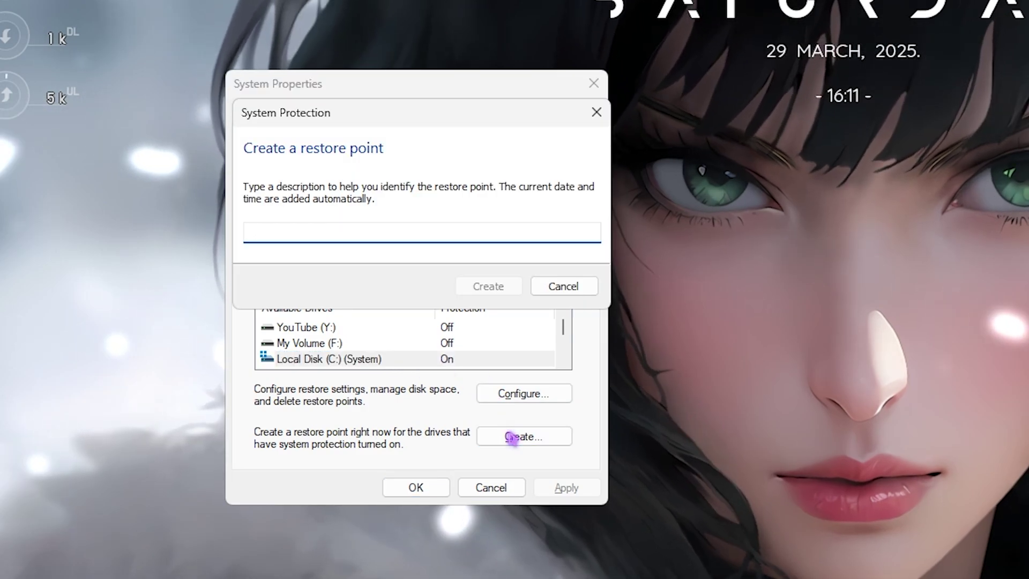
text(csd)
key(Return)
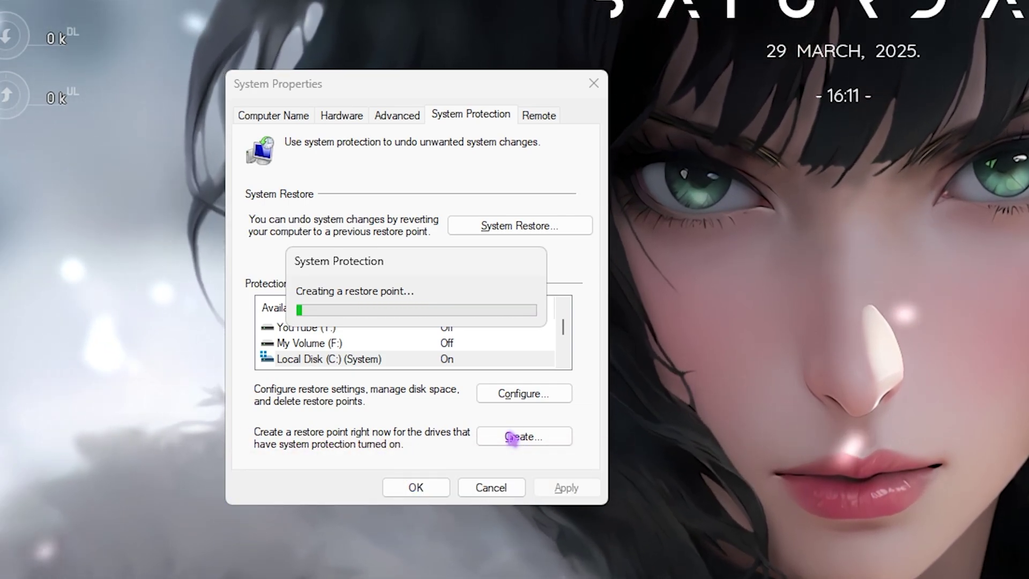
click(541, 303)
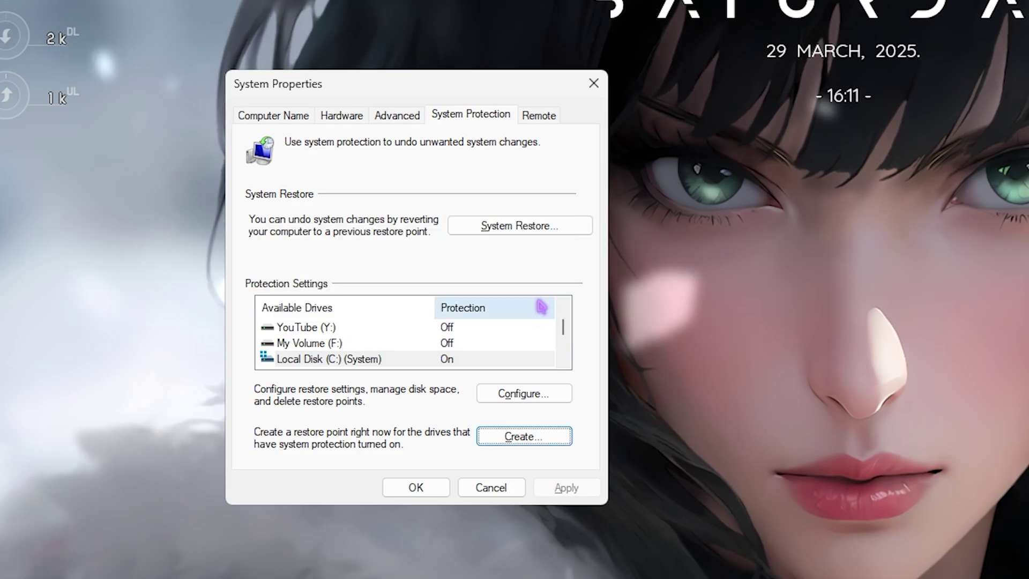
click(593, 83)
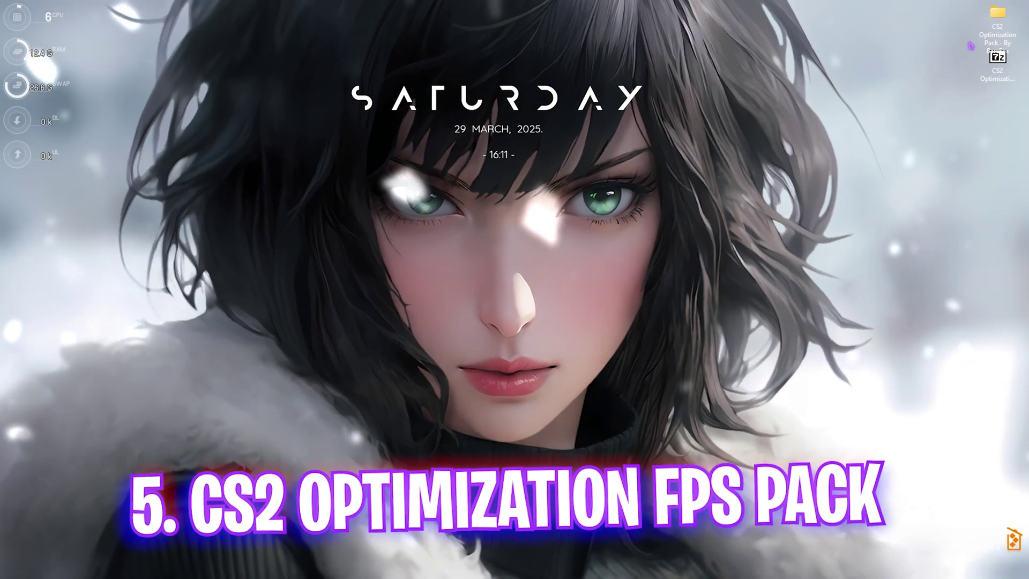
Step: Open the CS2 Optimization Pack - By BareFox folder and look over its five subfolders
double_click(996, 29)
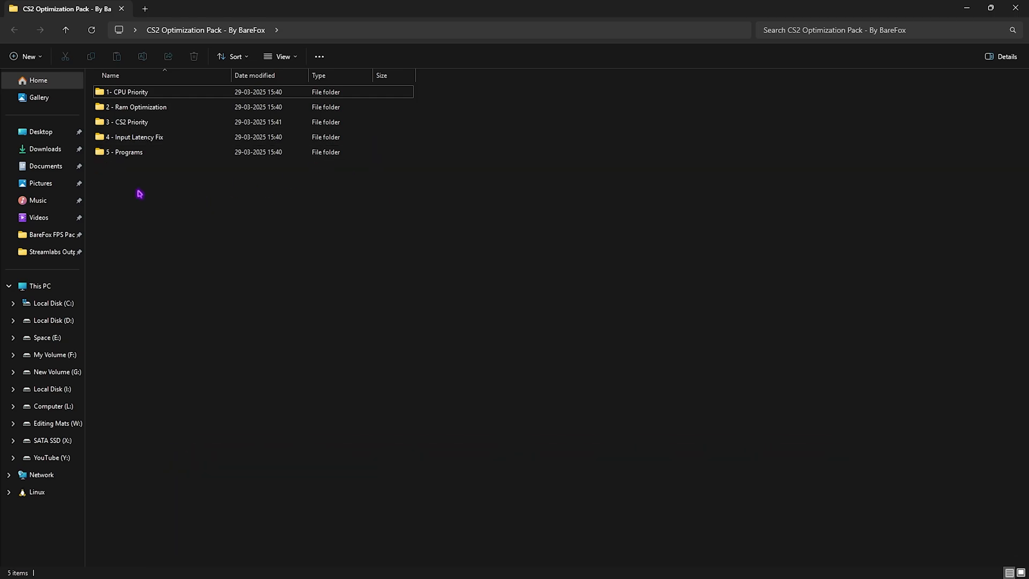
drag(140, 194, 135, 89)
click(143, 228)
Step: Browse the AMD and INTEL subfolders of 1- CPU Priority, ending back in 1- CPU Priority
double_click(144, 94)
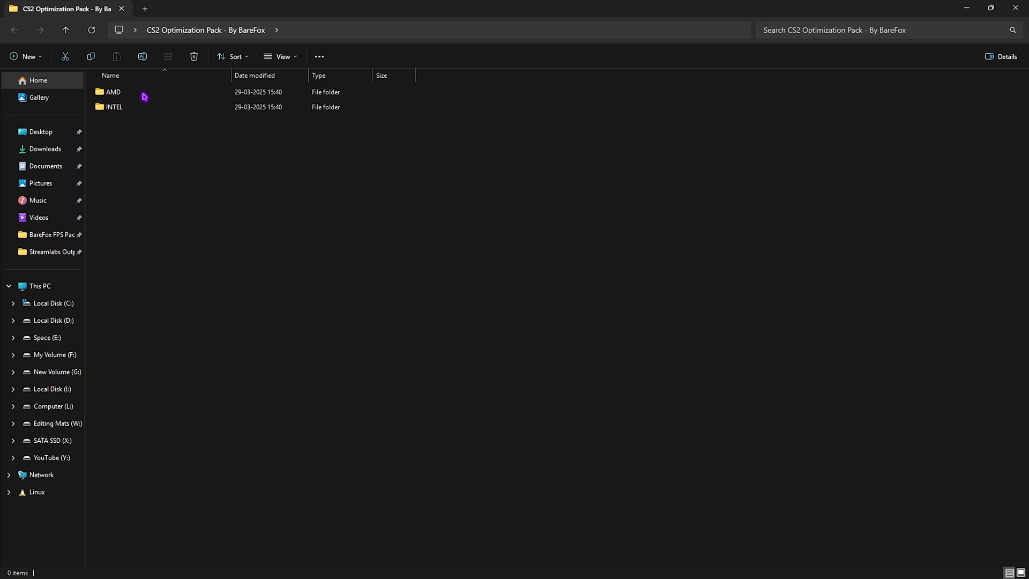
double_click(144, 95)
click(312, 30)
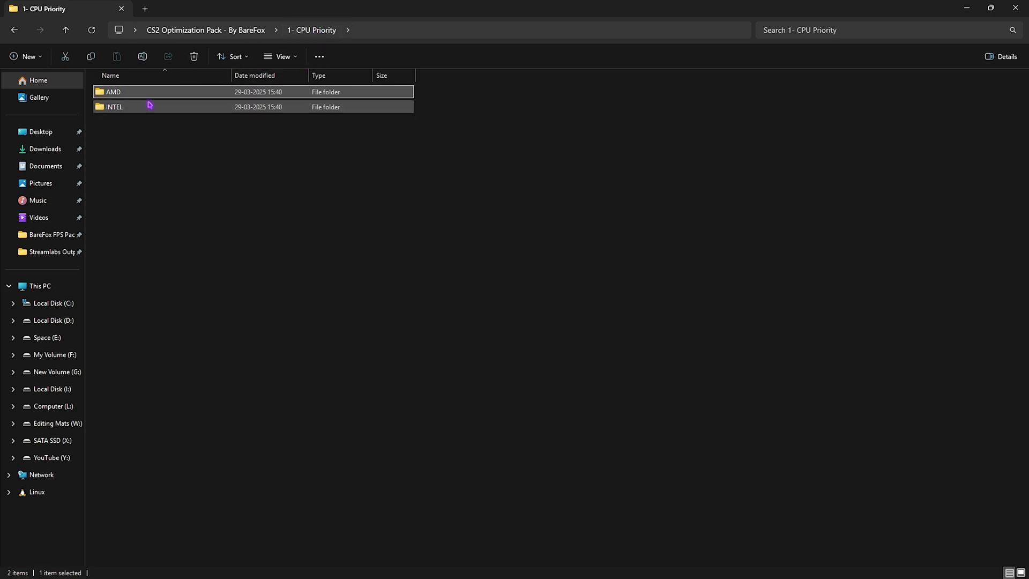
double_click(147, 103)
key(alt+Up)
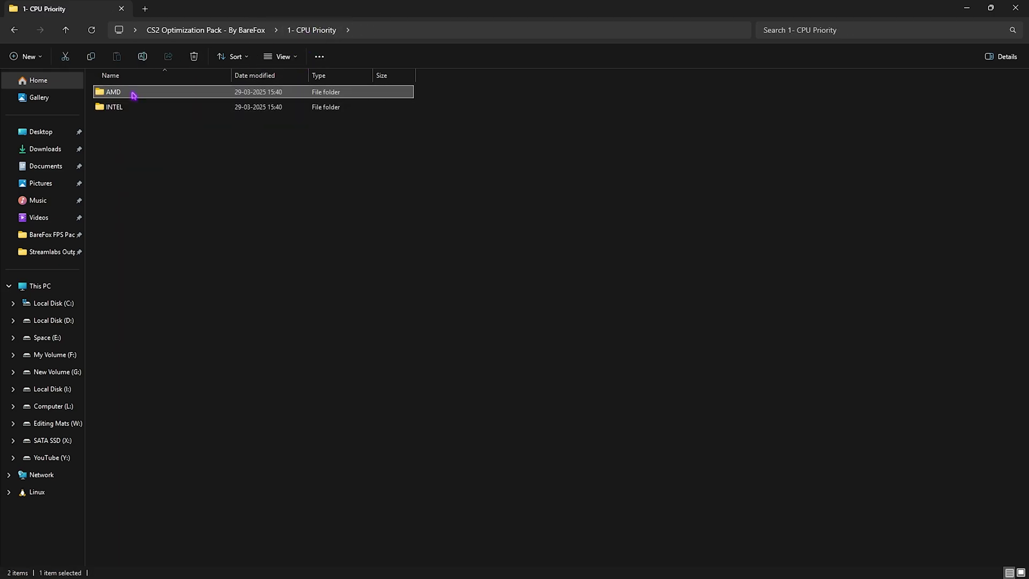
double_click(135, 92)
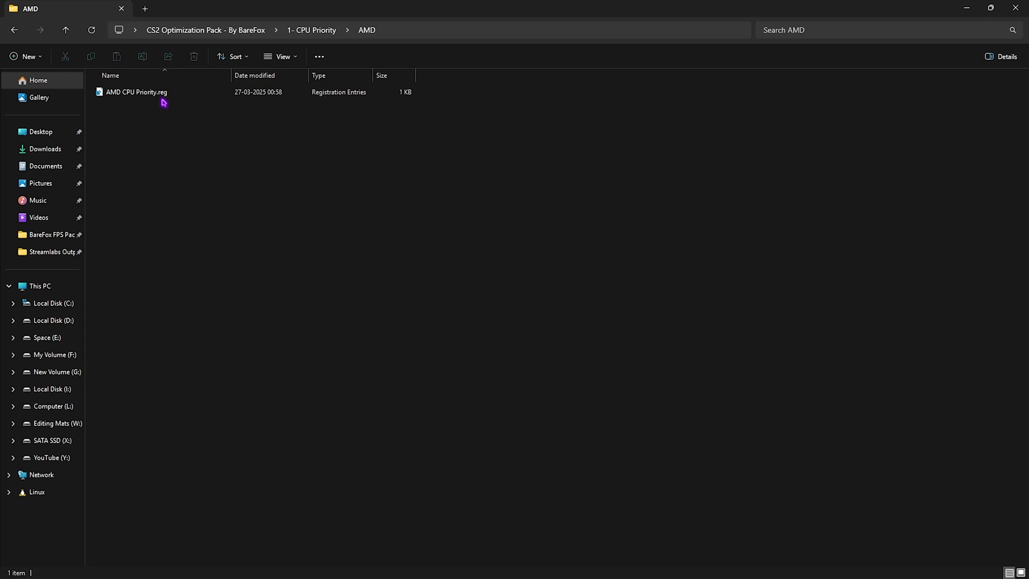
key(alt+Up)
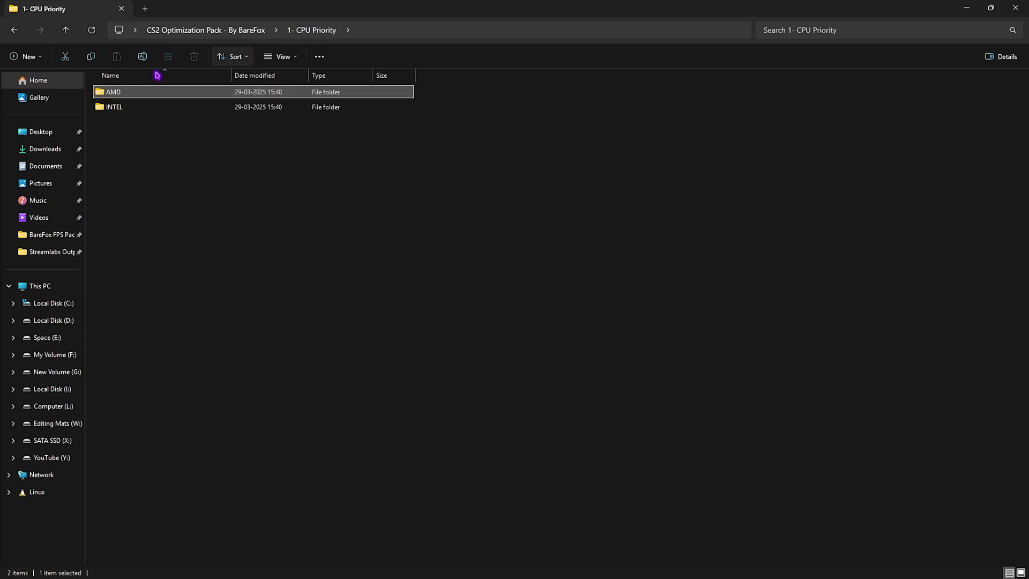
double_click(134, 104)
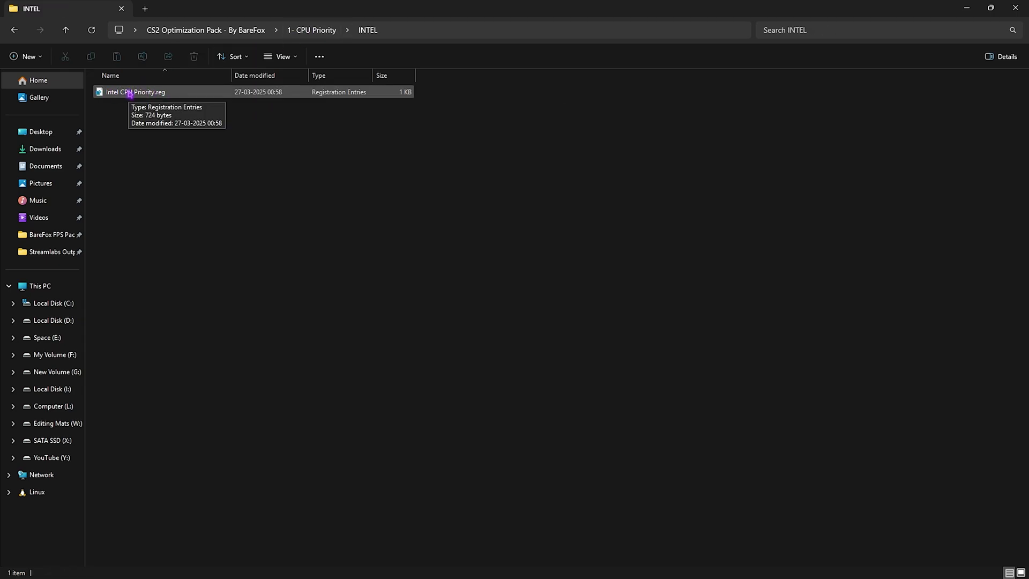
click(316, 30)
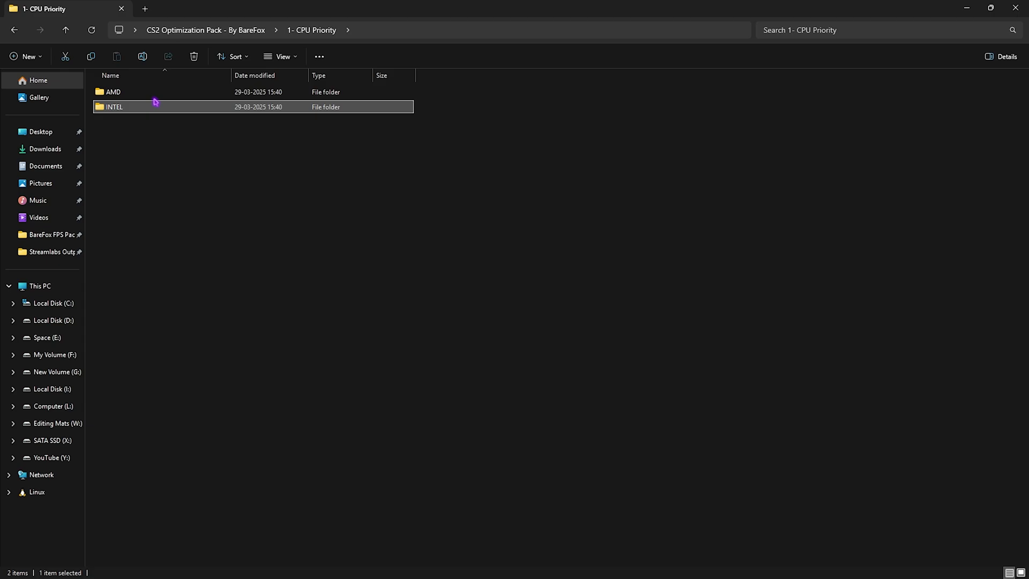
Step: Preview 32GB Ram.reg and Reset to Default.reg in the 2 - Ram Optimization folder
click(236, 30)
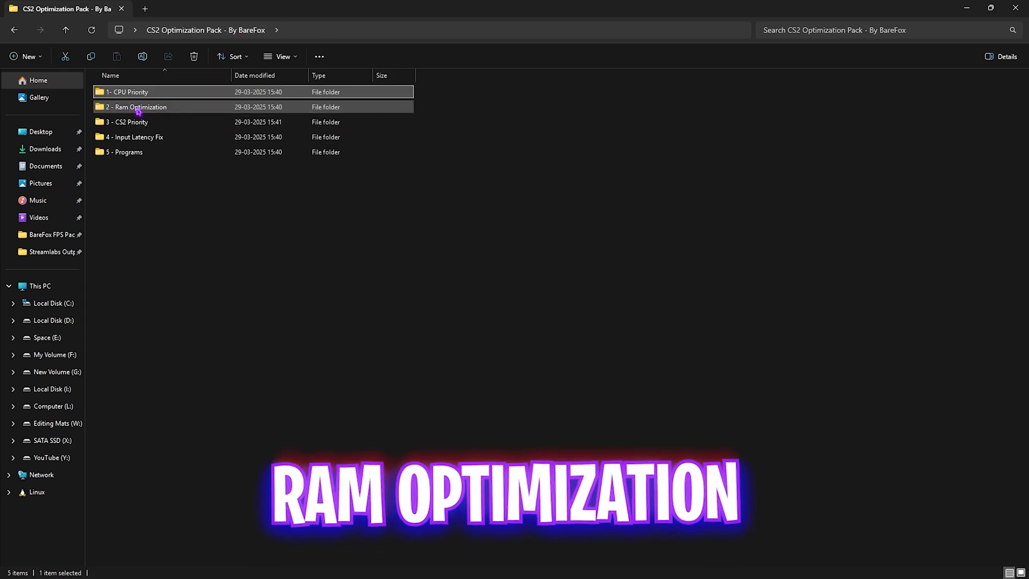
double_click(146, 107)
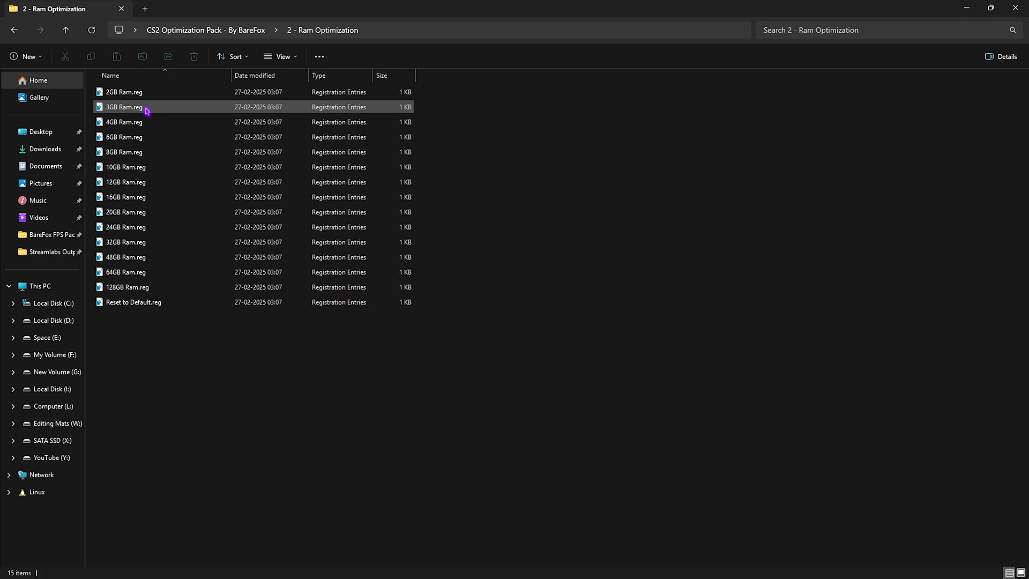
click(158, 242)
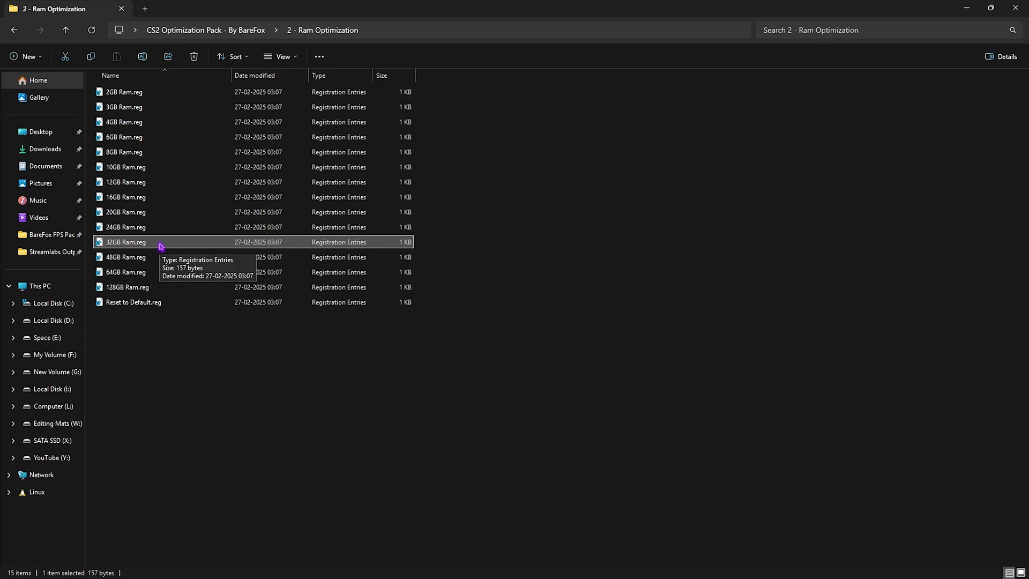
click(143, 303)
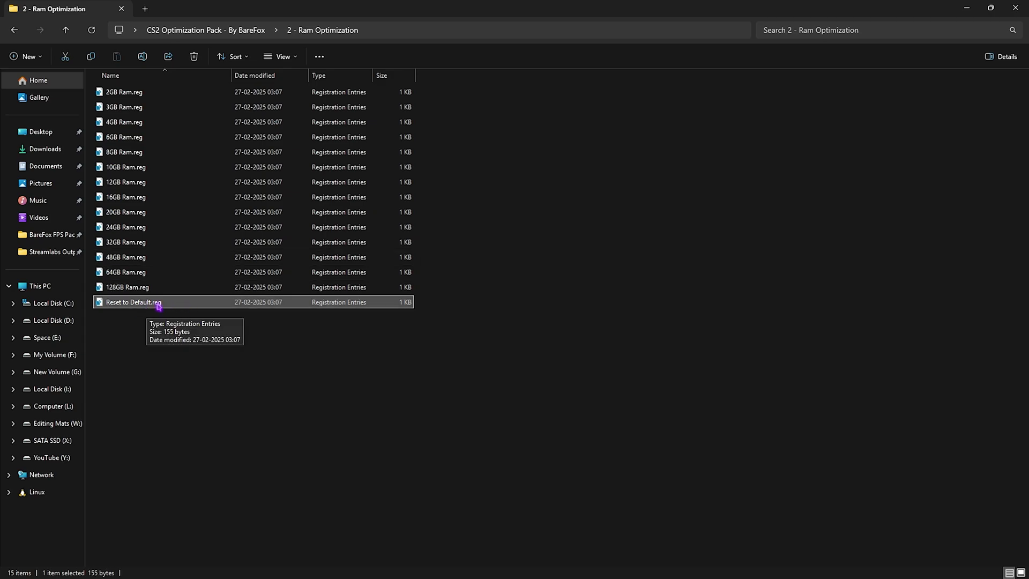
click(219, 31)
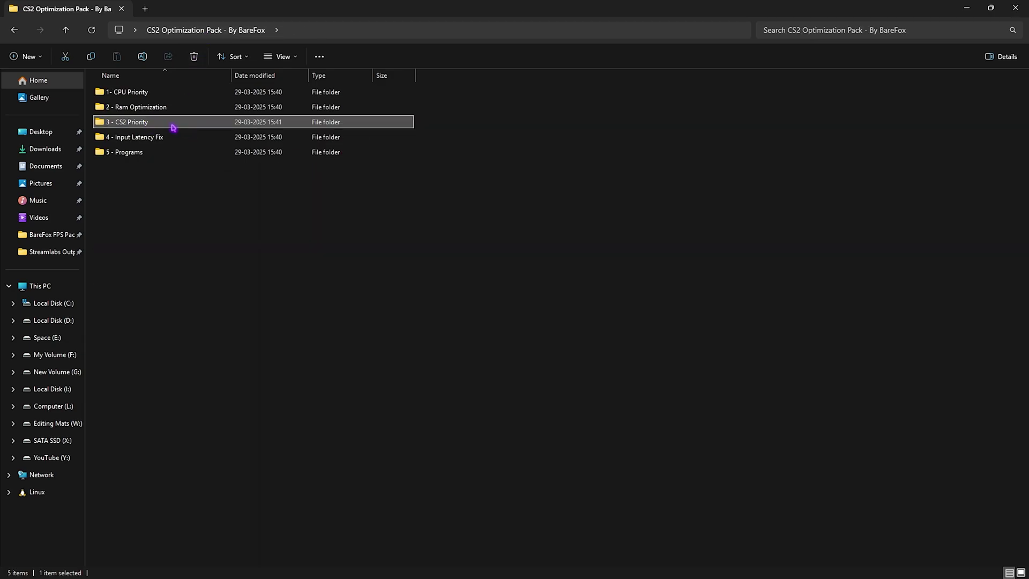
Step: Look over the three priority .reg files in 3 - CS2 Priority, then select 4 - Input Latency Fix
double_click(173, 127)
click(169, 107)
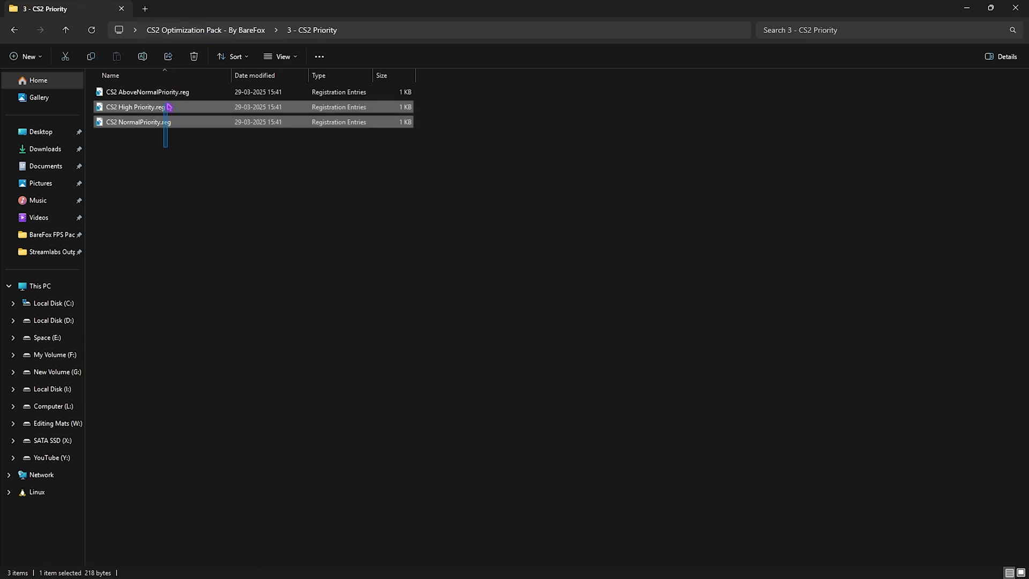
drag(169, 107, 168, 93)
click(202, 180)
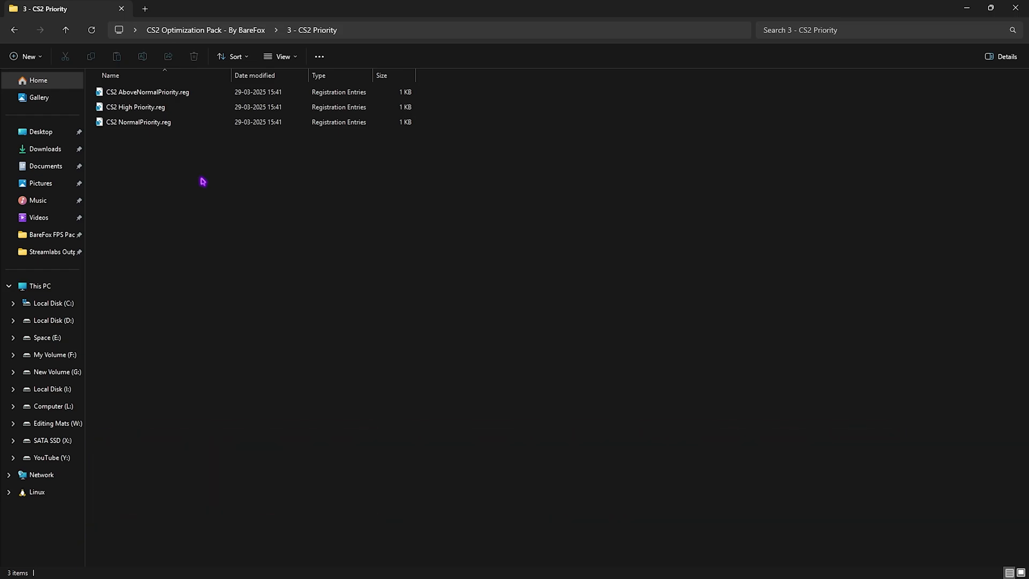
click(207, 30)
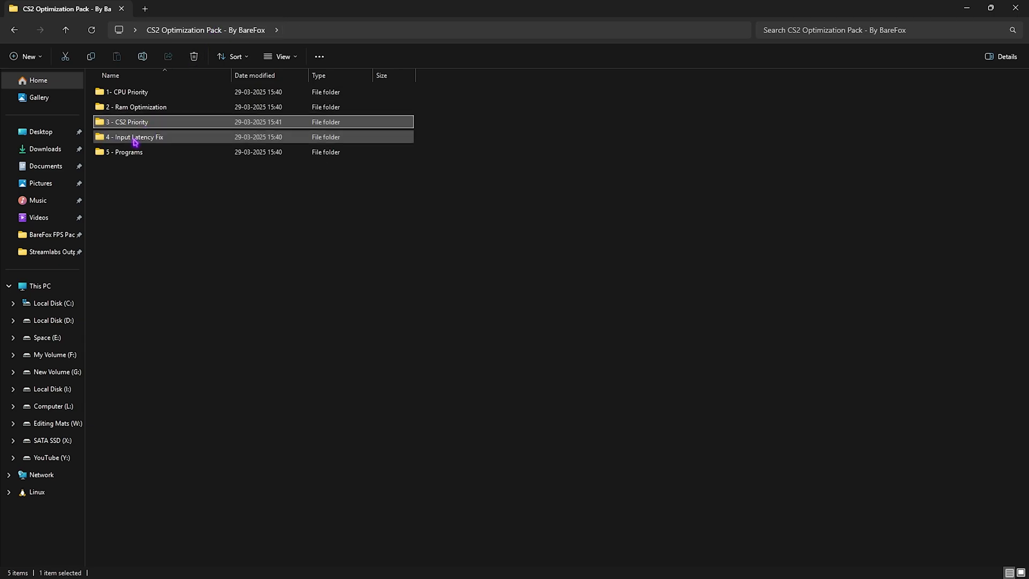
click(149, 139)
Step: Browse the Keyboard Latency Fix and Mouse Latency Registries folders inside 4 - Input Latency Fix
double_click(149, 139)
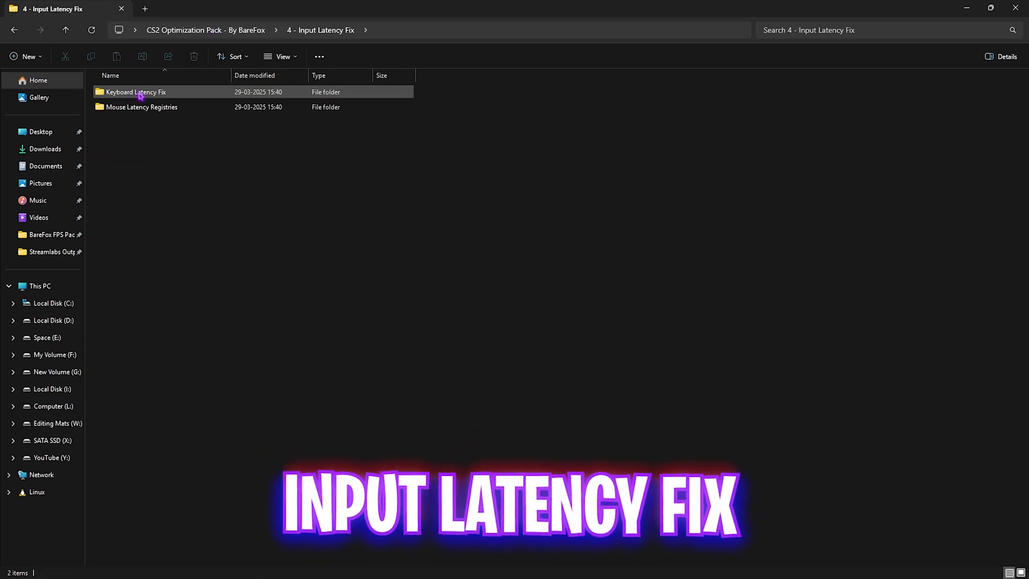
double_click(140, 95)
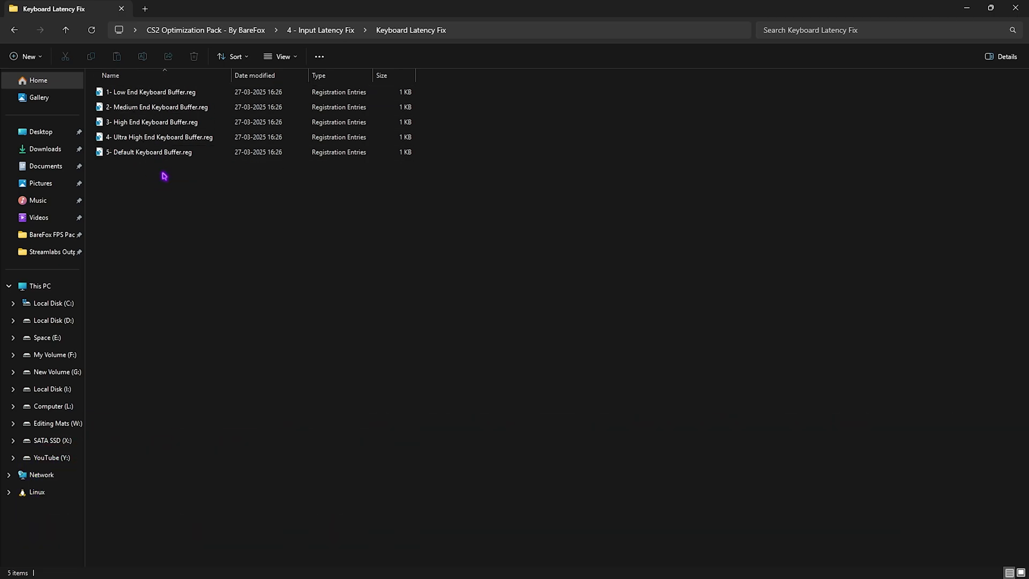
click(322, 30)
double_click(175, 107)
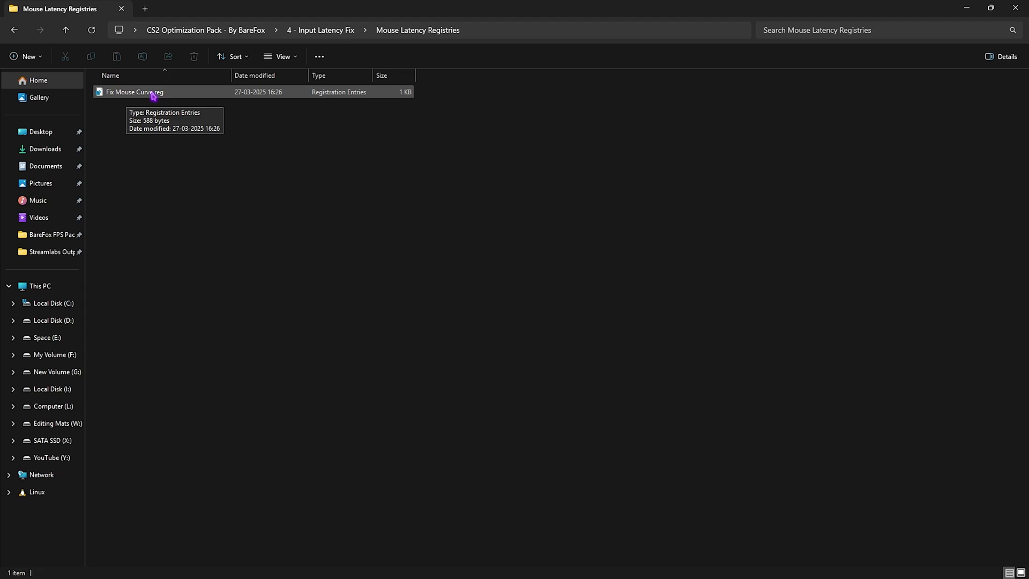
Step: View Fix Mouse Curve.reg in Notepad, close it, and return to the pack folder
right_click(185, 93)
click(229, 254)
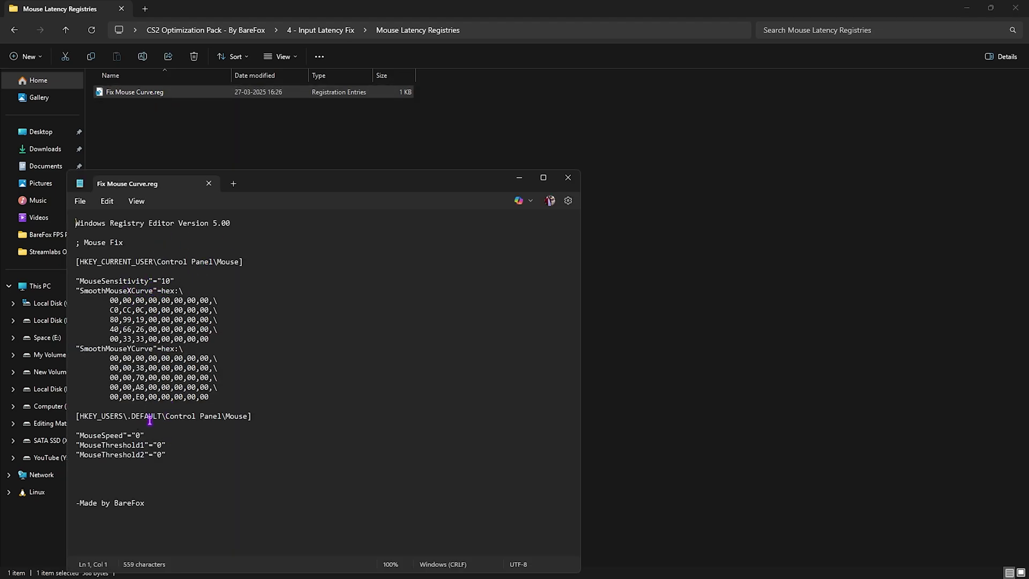
click(208, 183)
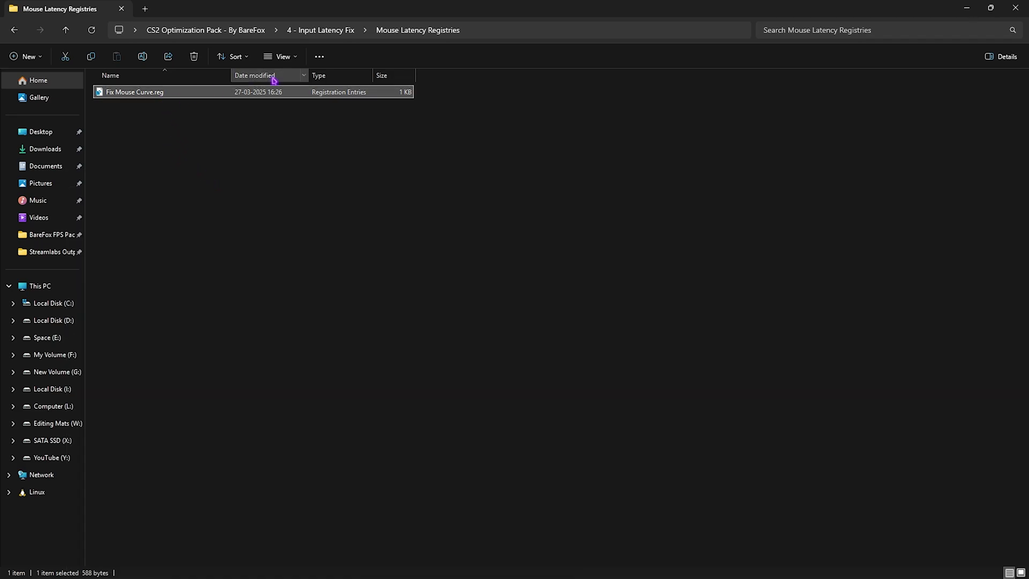
click(231, 30)
Step: Open the 5 - Programs folder and select Clean Temporary Files.bat
double_click(160, 153)
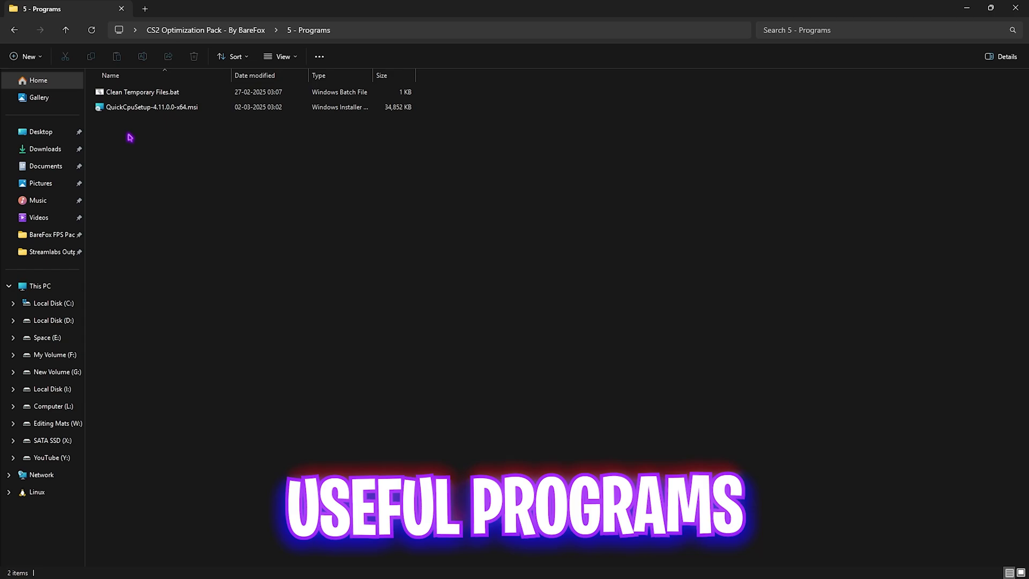
drag(179, 96, 162, 140)
click(163, 154)
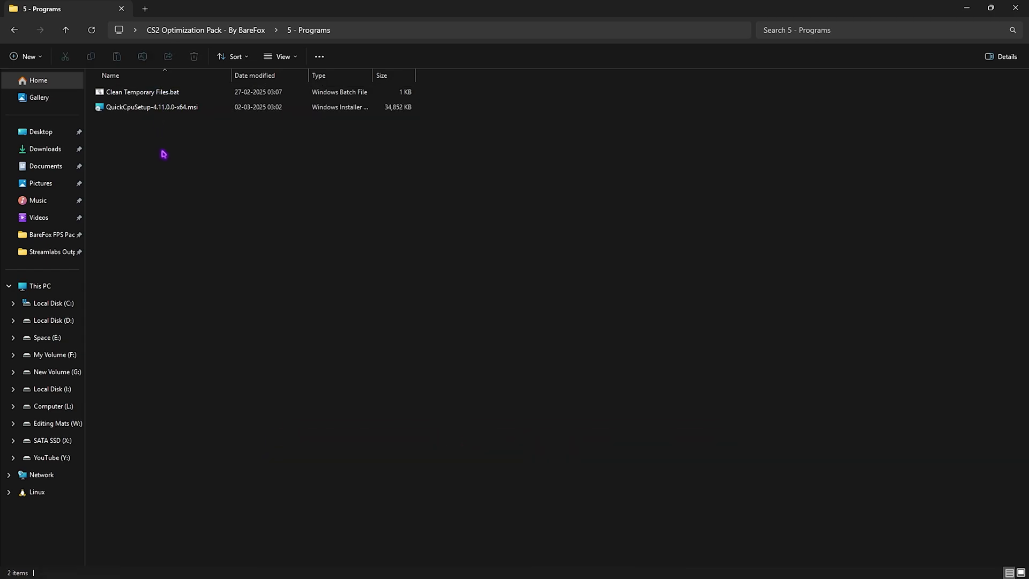
click(132, 96)
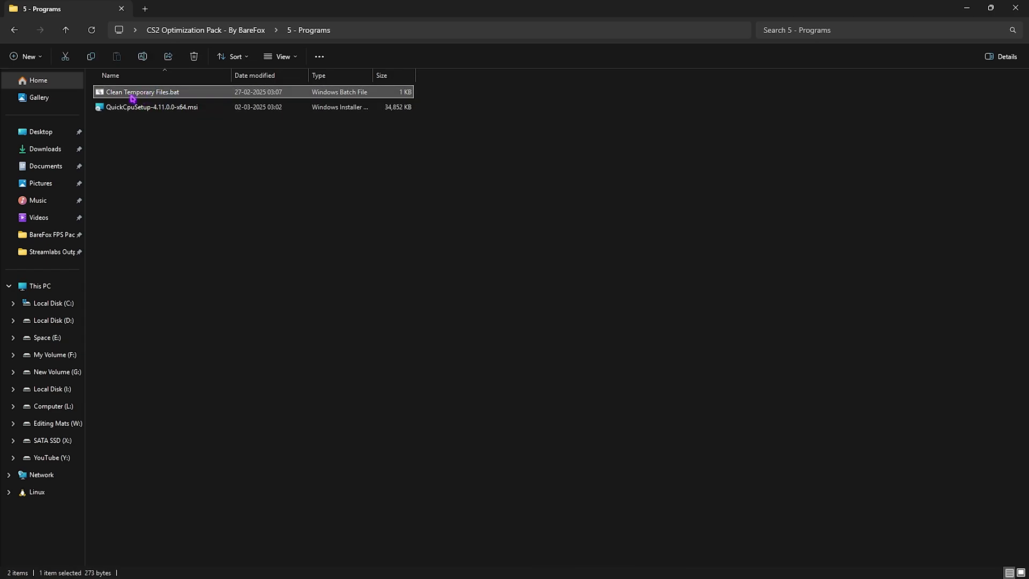
Step: Run Clean Temporary Files.bat as administrator to delete temporary files, then close its console
right_click(187, 98)
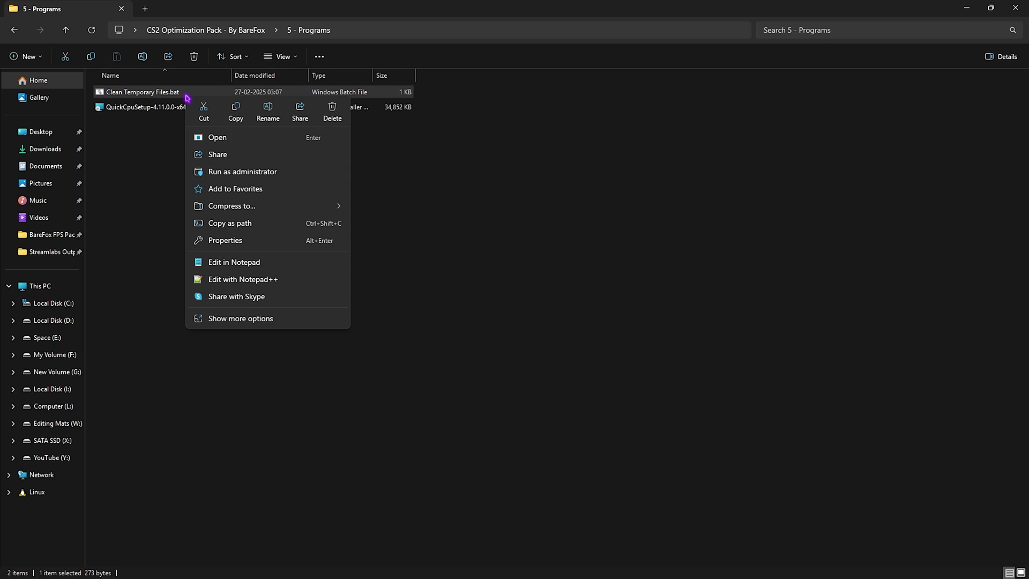
click(237, 171)
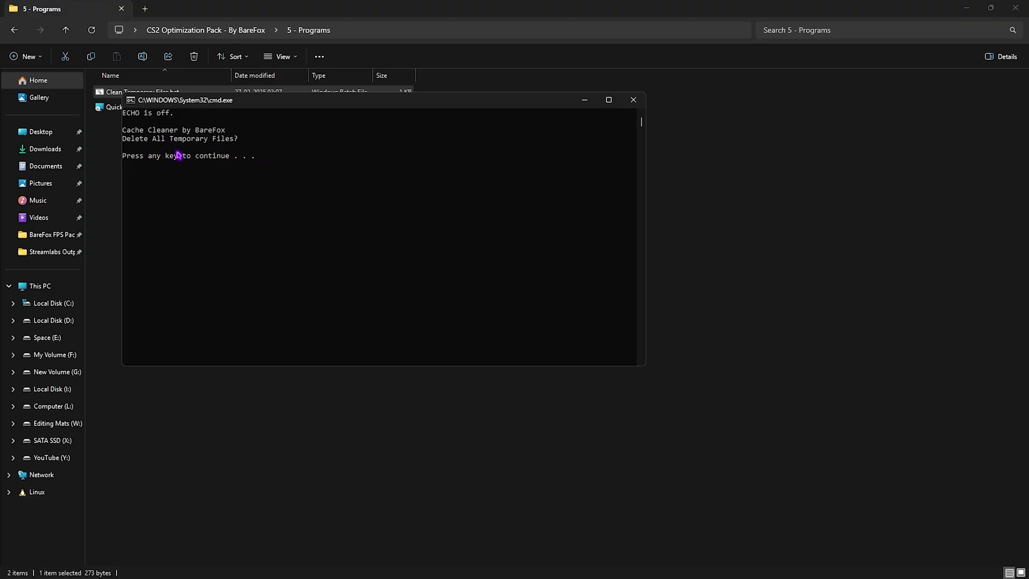
key(space)
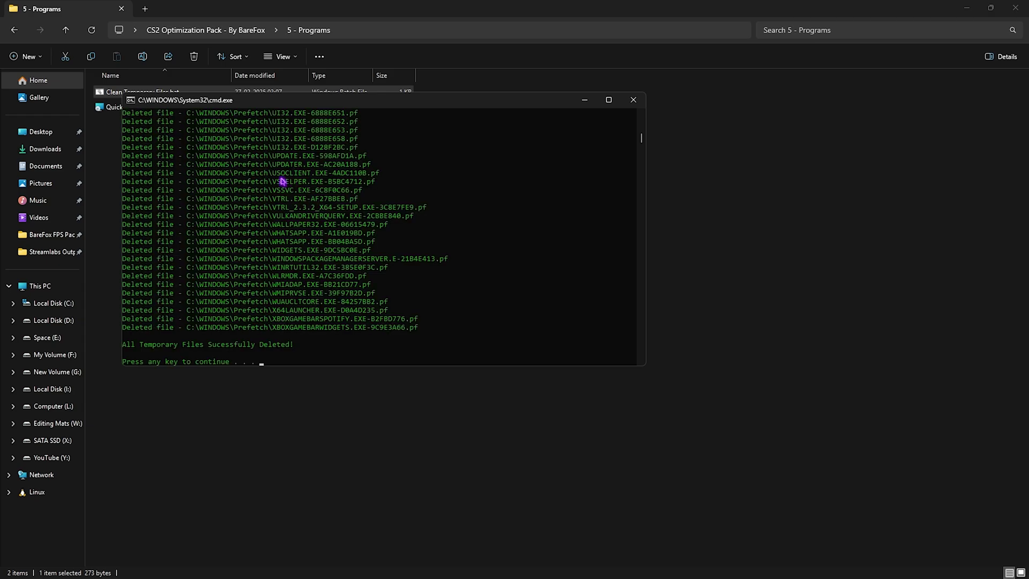
scroll(218, 190, down, 4)
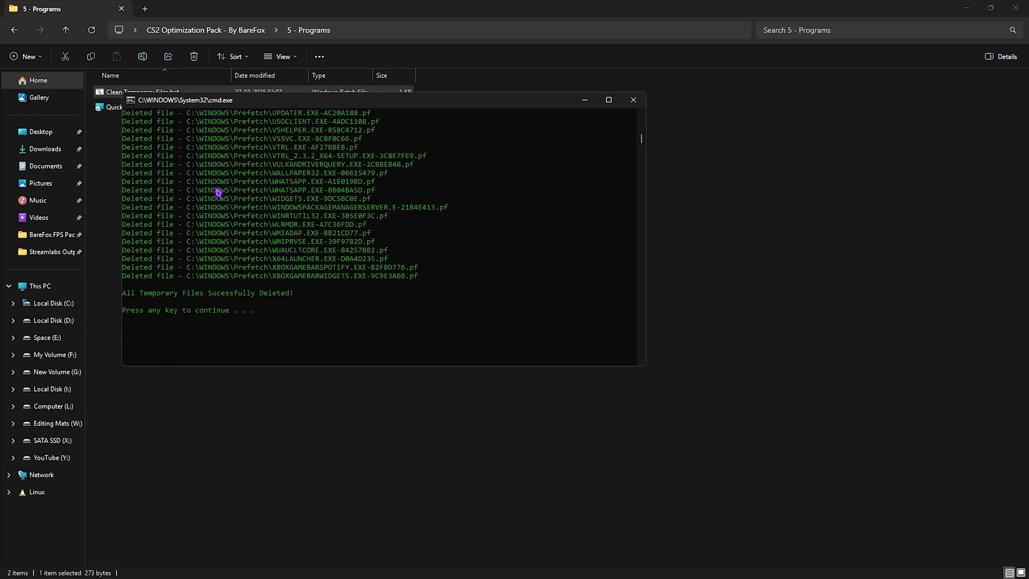
scroll(218, 191, up, 20)
scroll(218, 191, down, 20)
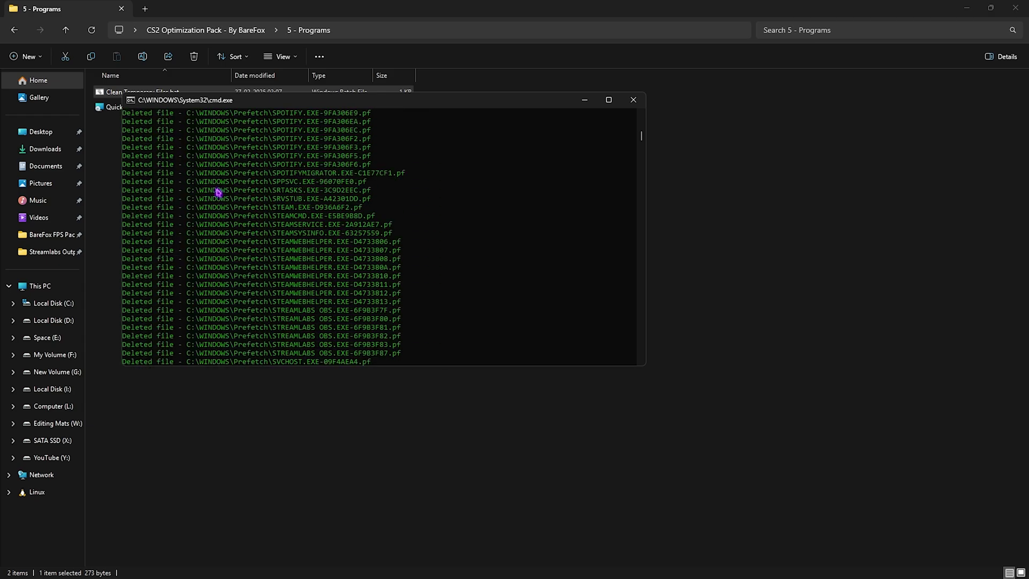
scroll(218, 191, down, 1)
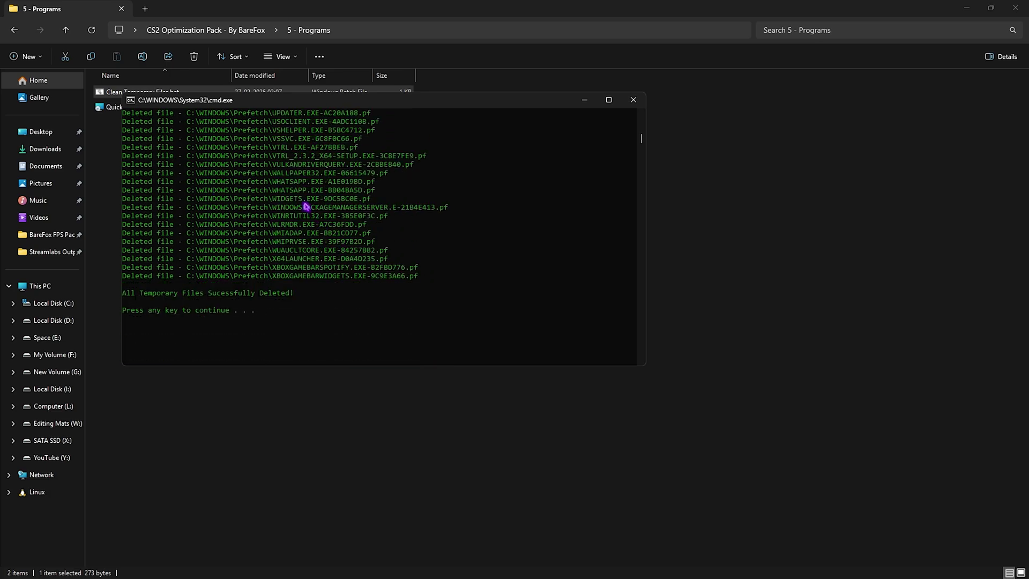
key(Return)
Step: Launch QuickCPU from Start with administrator rights
click(159, 108)
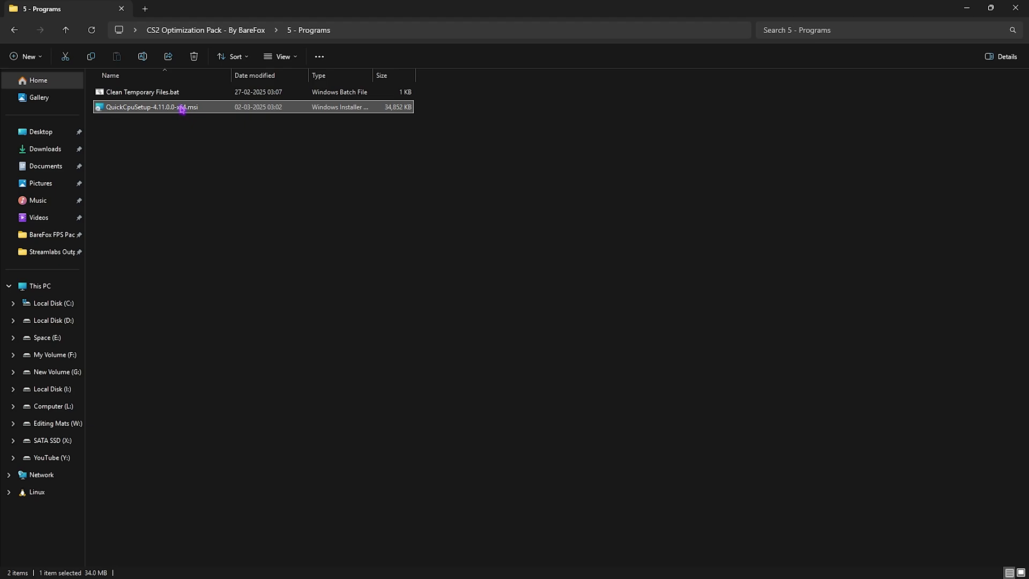
key(super)
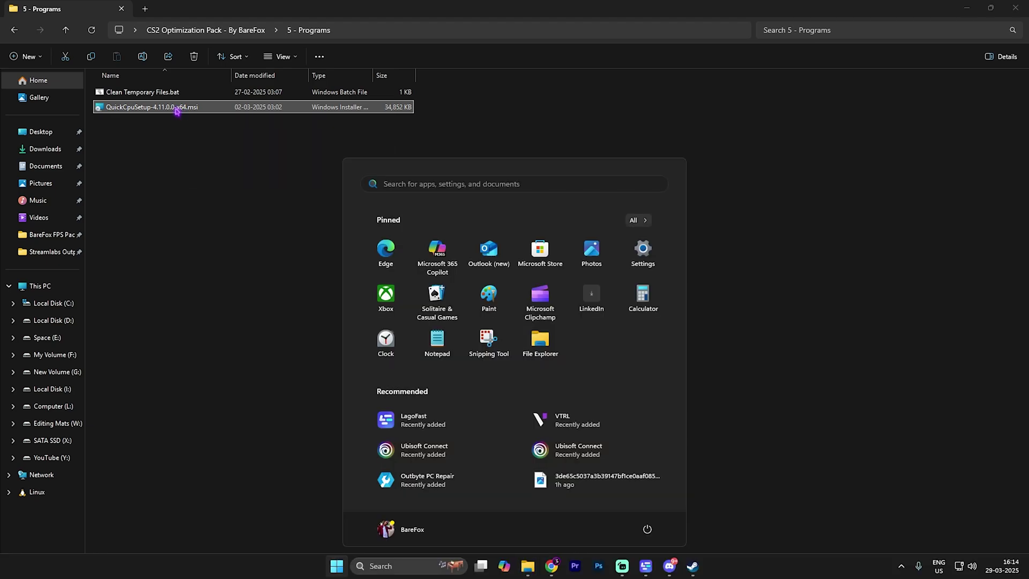
text(qui)
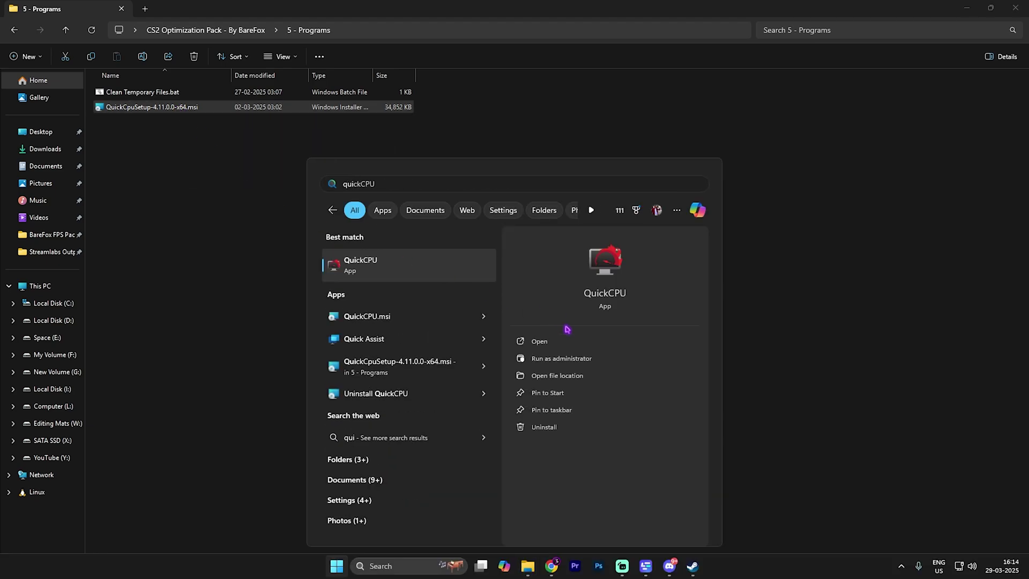
click(560, 359)
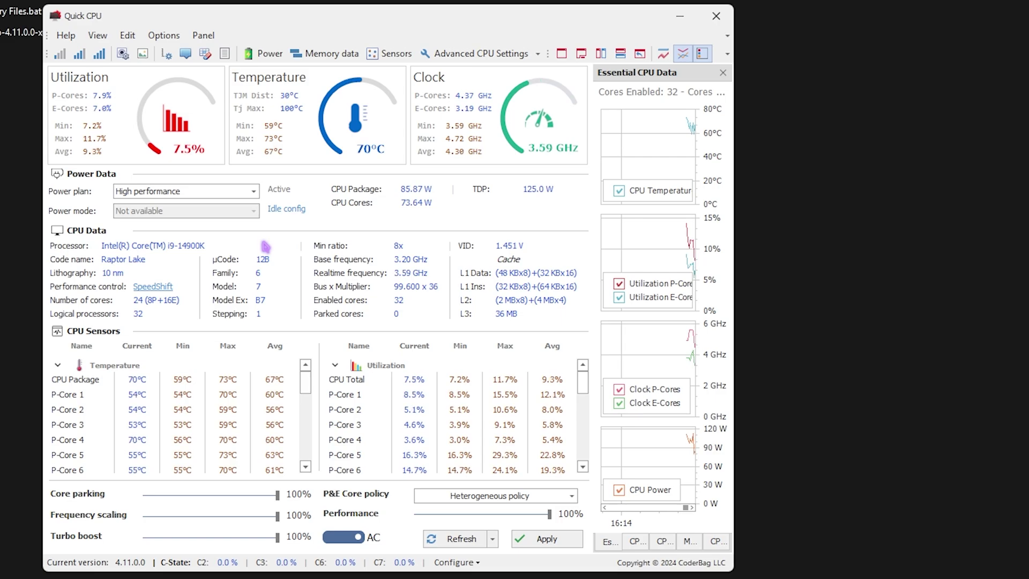
Step: Make Ultimate Performance the active power plan in QuickCPU and apply the settings
click(138, 193)
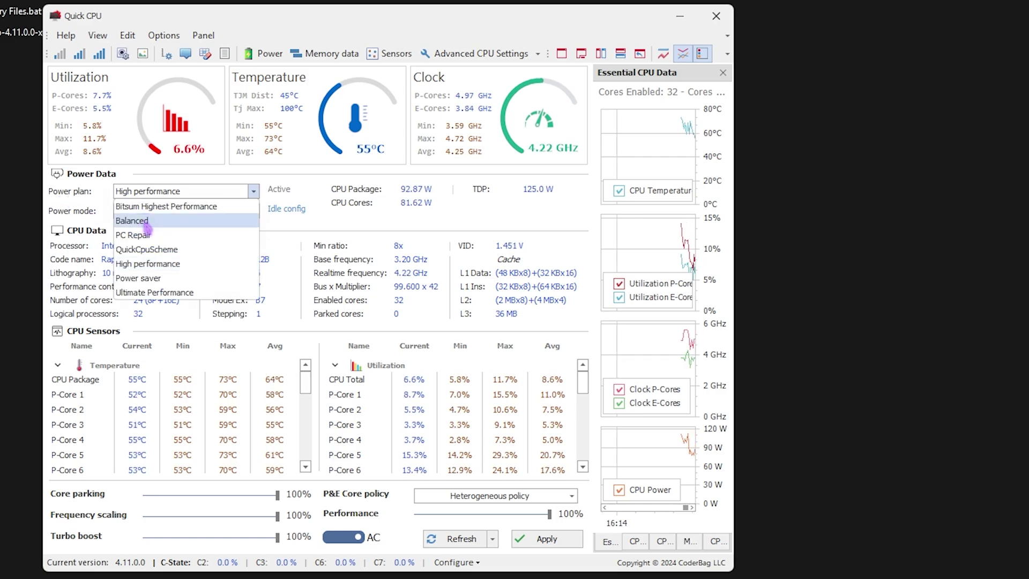
click(147, 290)
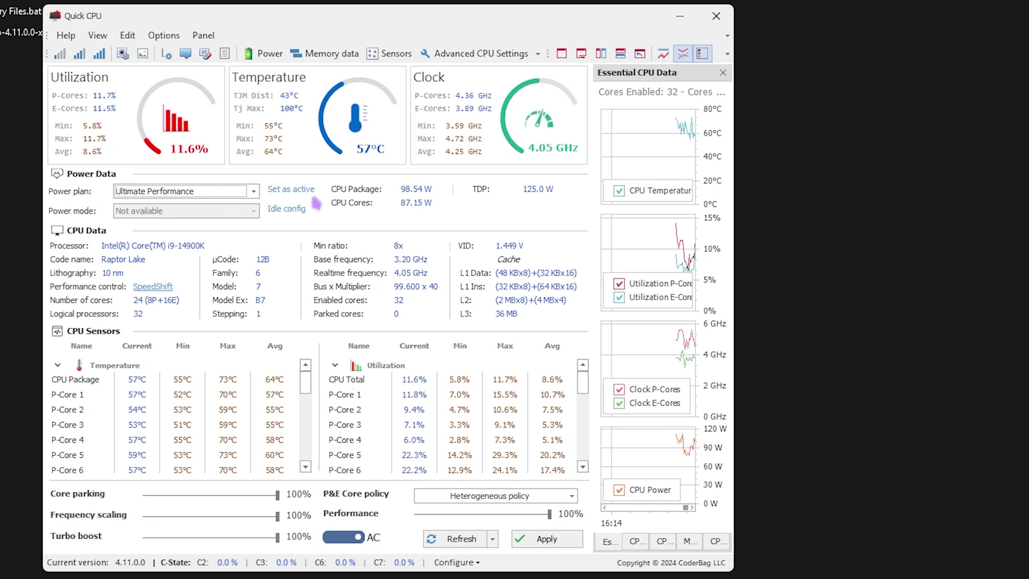
click(289, 196)
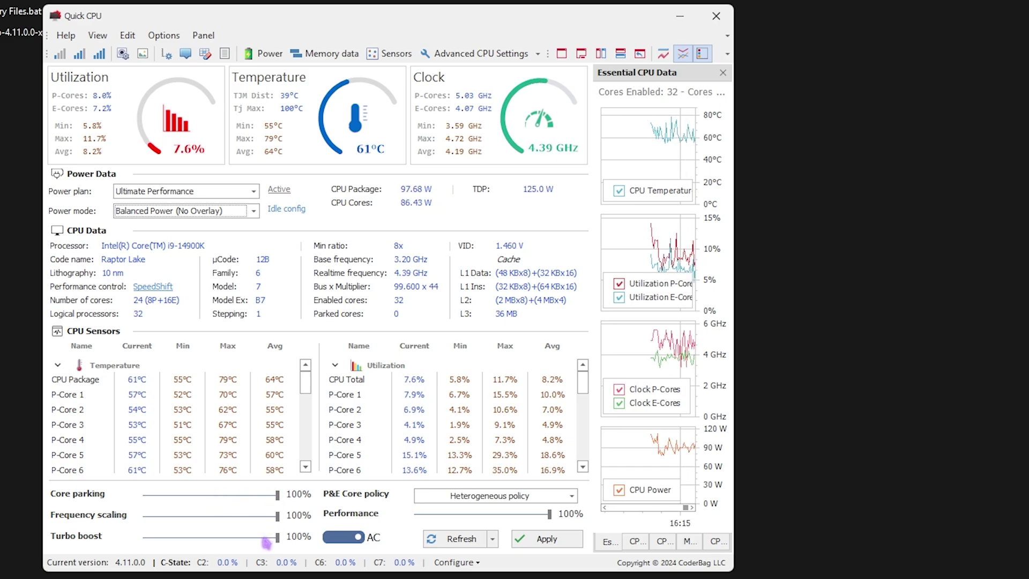
click(543, 544)
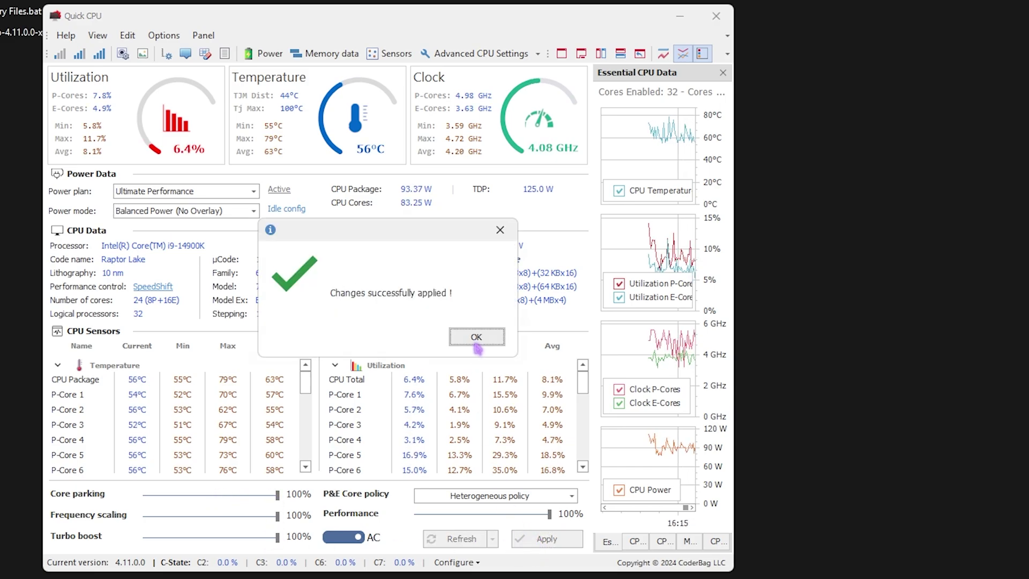
click(478, 337)
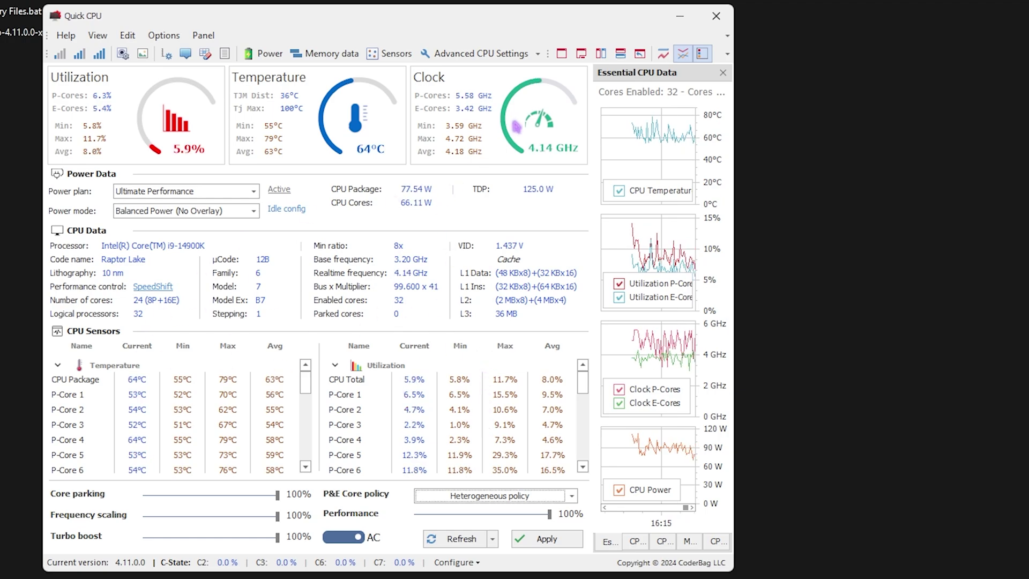
Step: Close QuickCPU and Explorer, then set Custom visual effects with animations, fades and shadows off
click(716, 15)
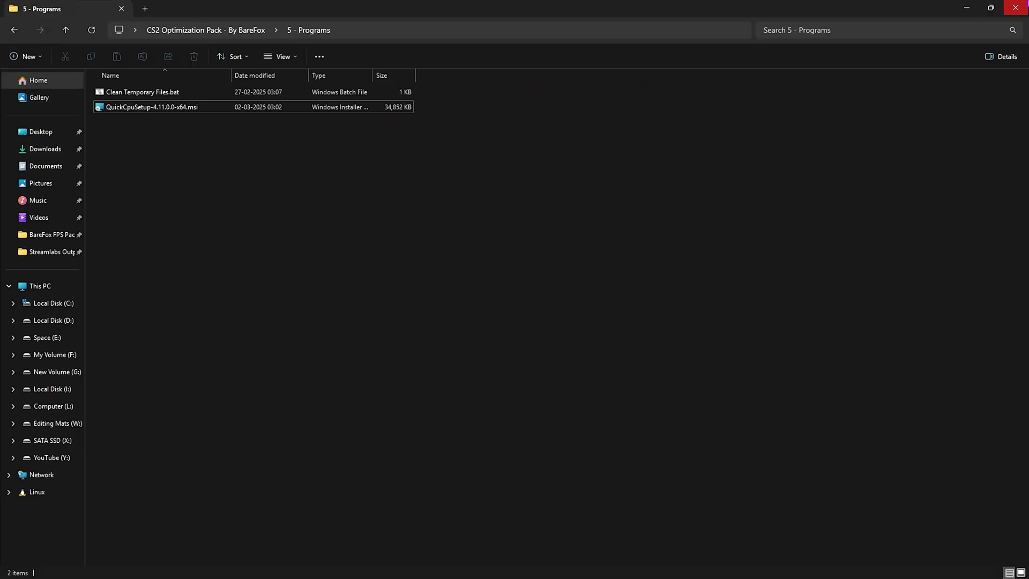
click(1016, 7)
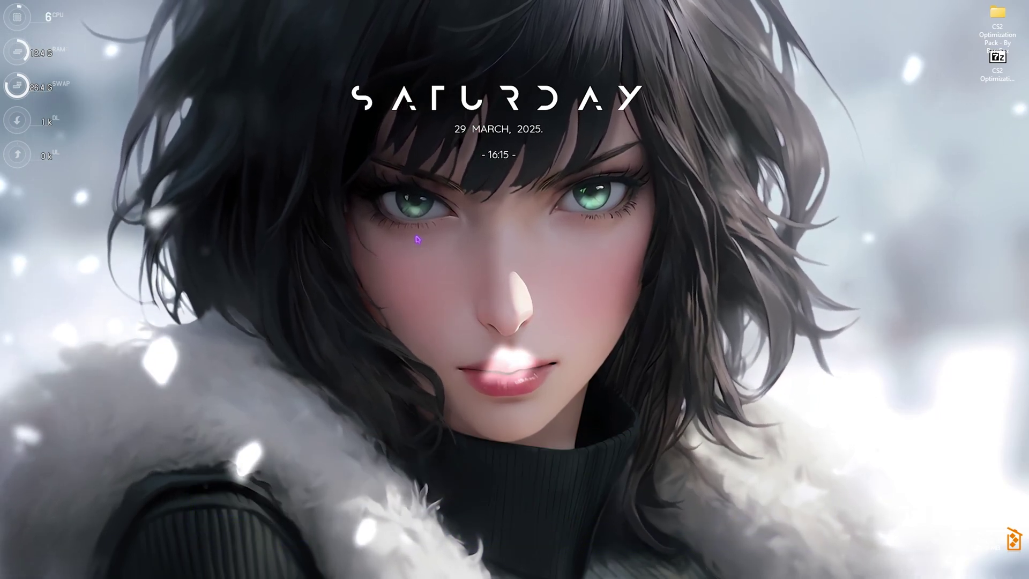
key(super)
text(adj)
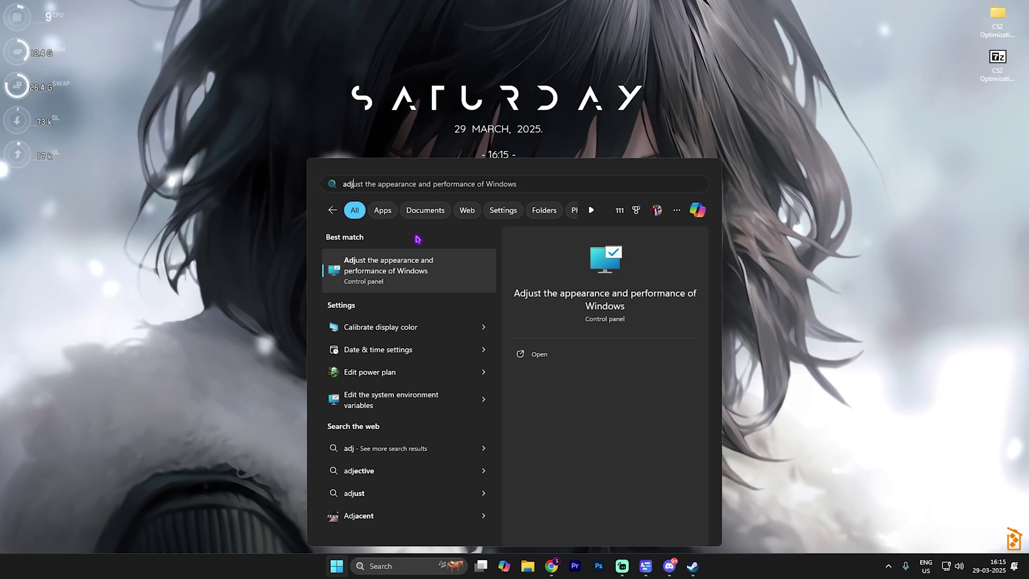
click(444, 272)
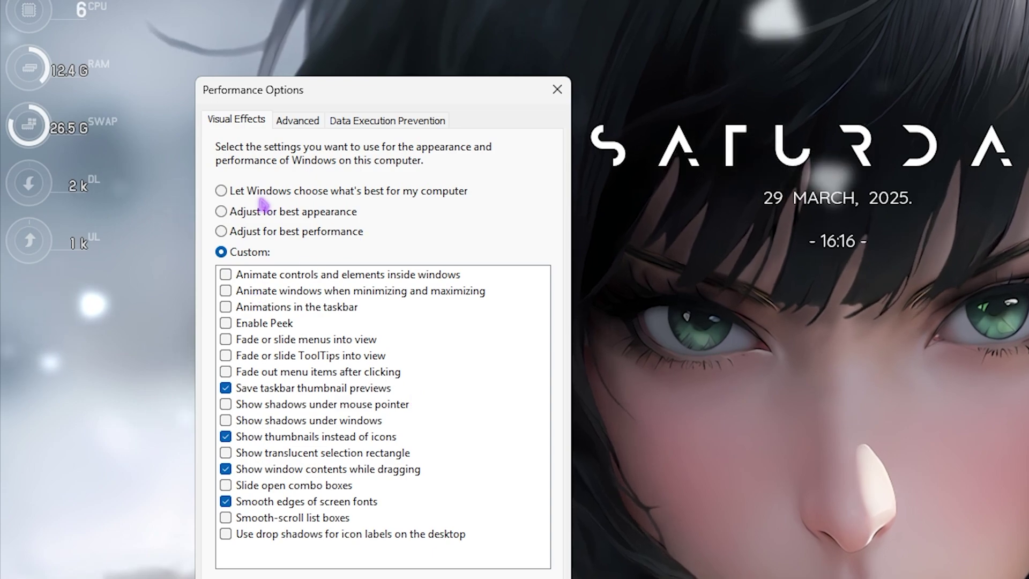
key(Return)
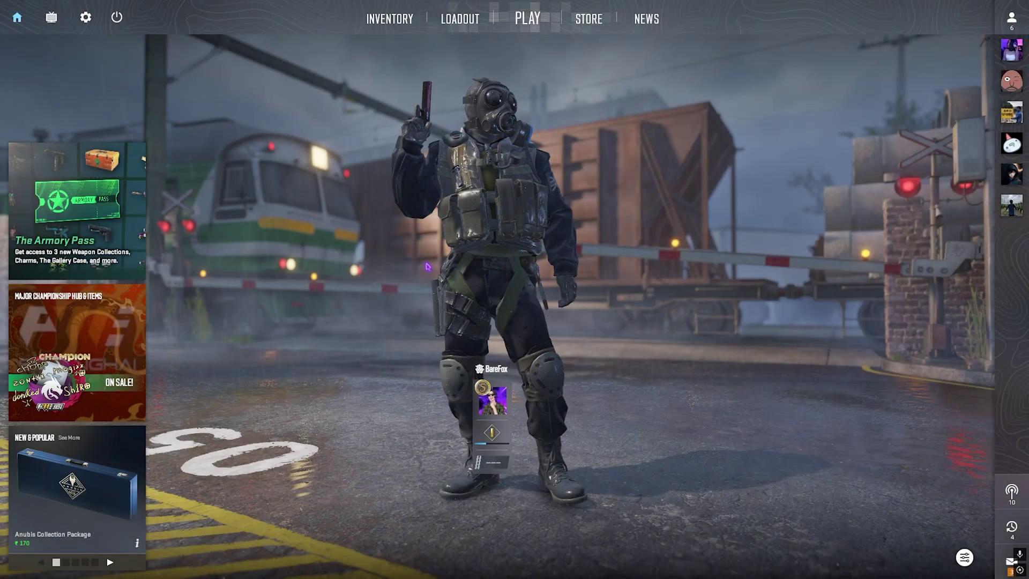
Step: In CS2 video settings, keep Fullscreen display mode and the 239 Hz refresh rate
click(85, 18)
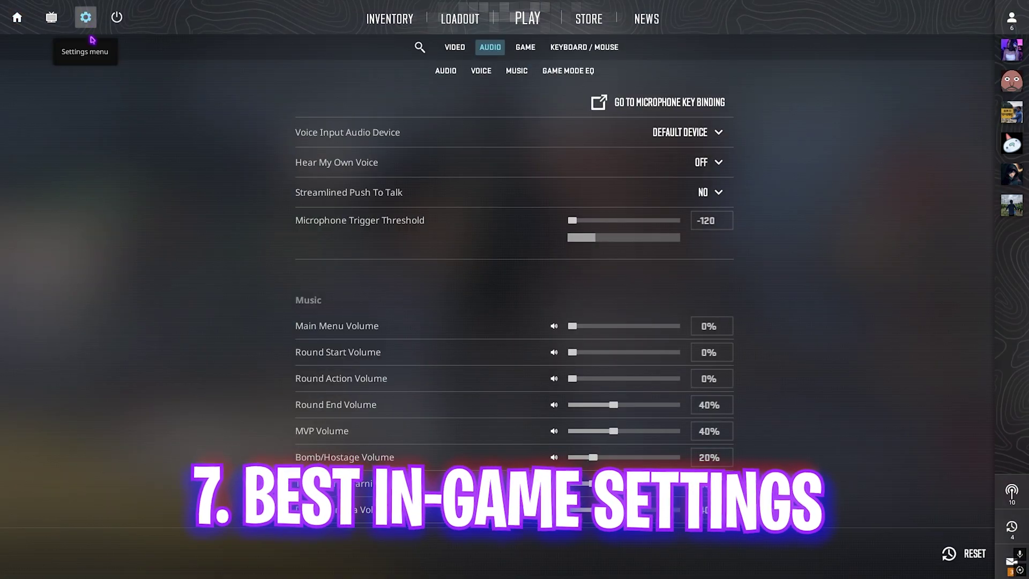
click(459, 48)
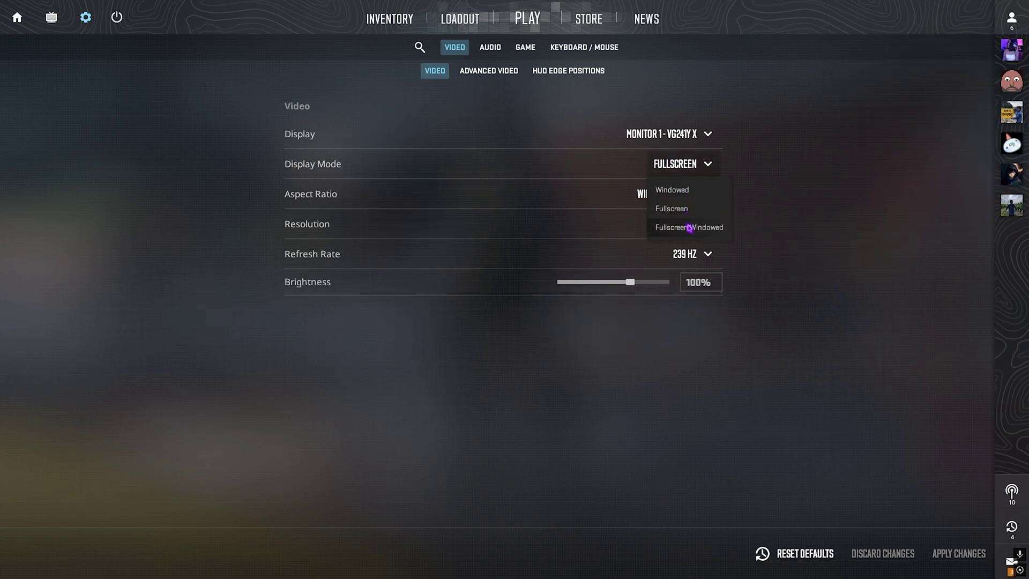
click(691, 209)
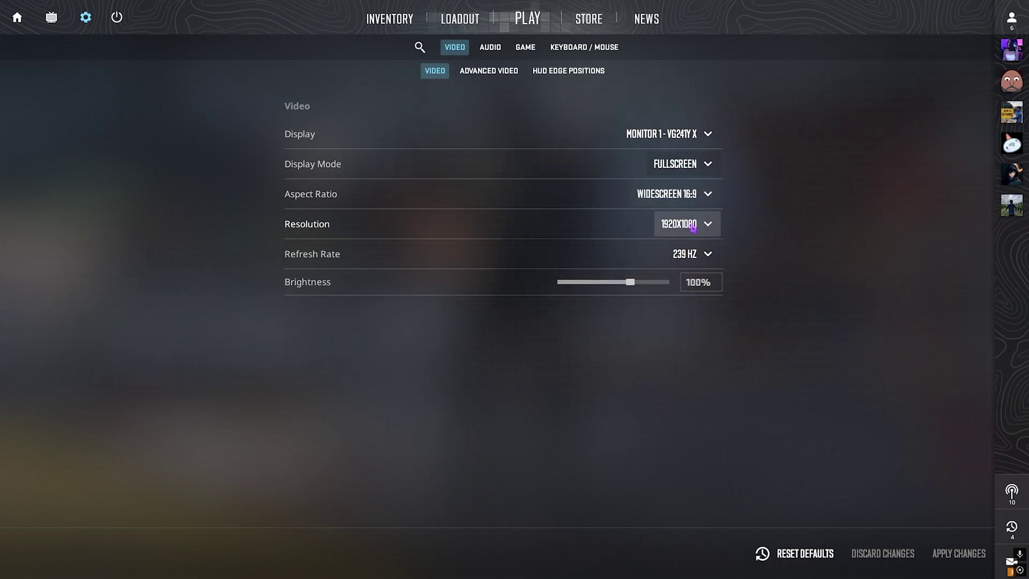
click(693, 248)
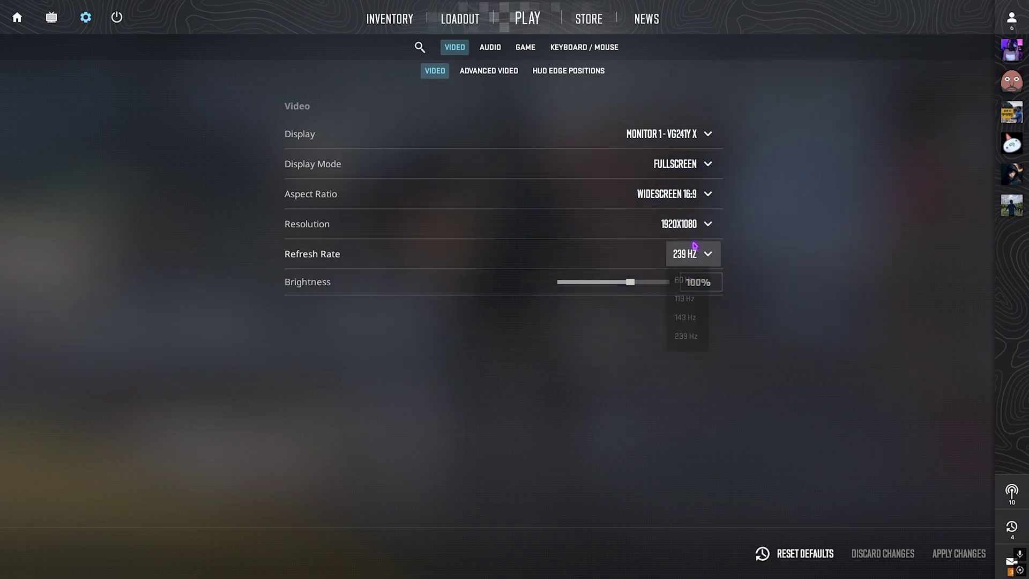
click(684, 336)
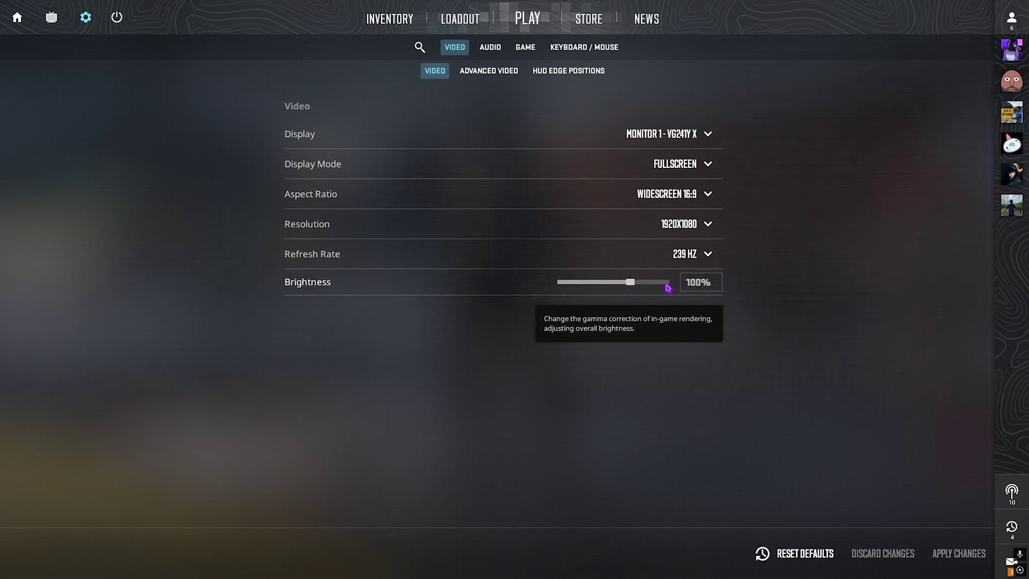
click(496, 74)
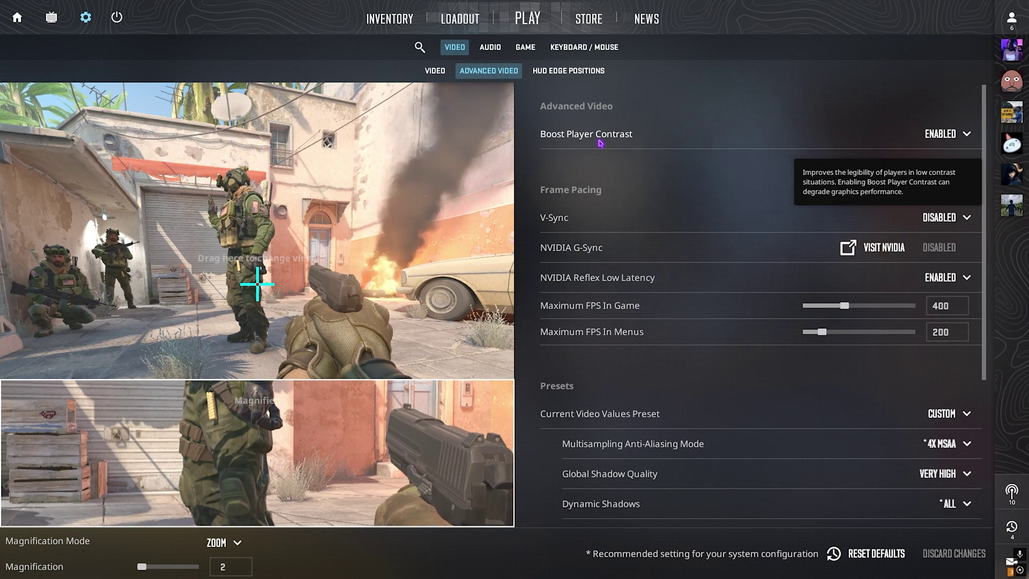
Step: Set NVIDIA Reflex to Enabled + Boost and cap FPS at 237 in game, 60 in menus
scroll(609, 243, down, 2)
click(943, 226)
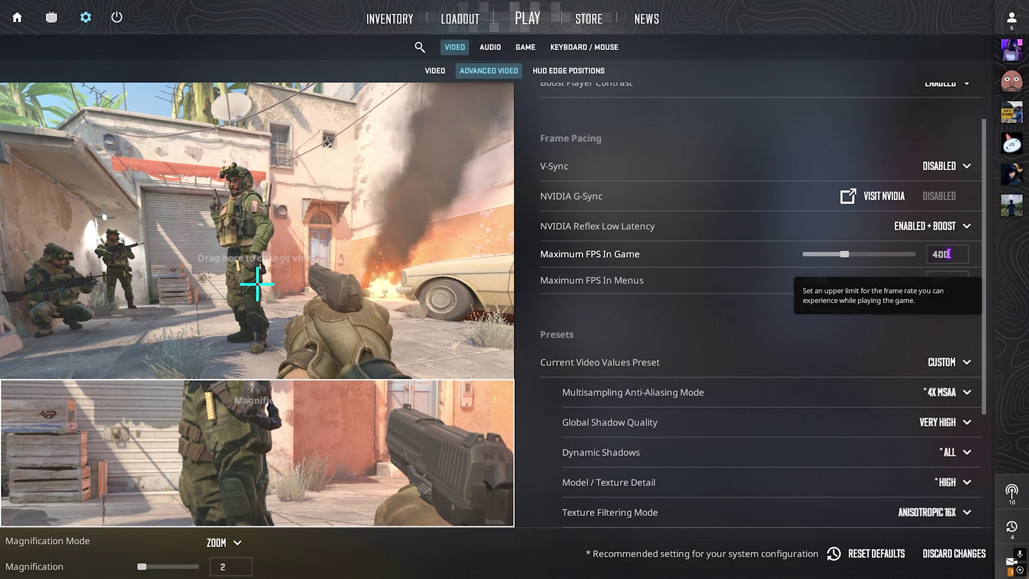
scroll(720, 249, down, 1)
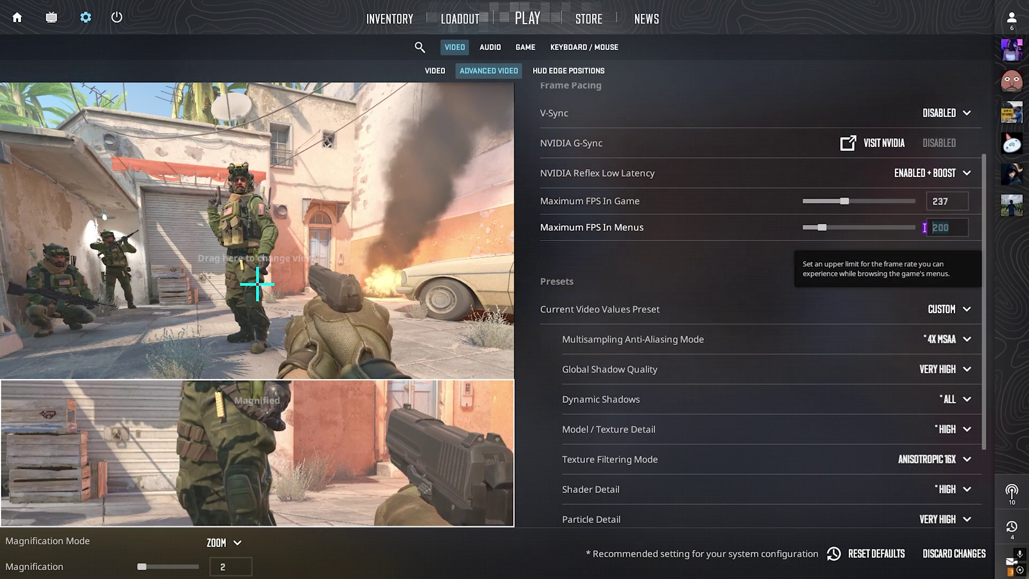
scroll(552, 229, down, 2)
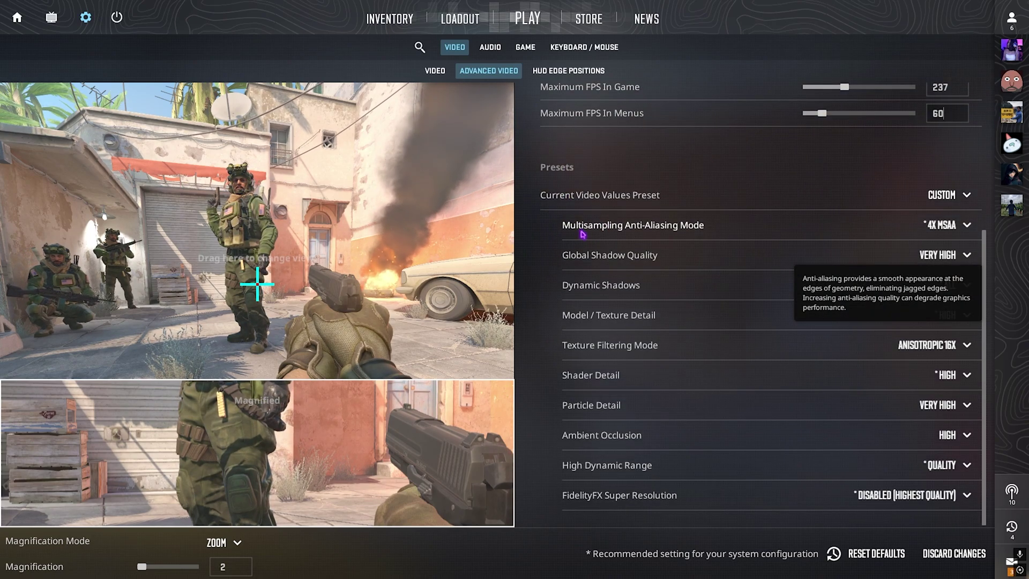
Step: Set anti-aliasing to 2X MSAA, keep dynamic shadows at All, and disable FidelityFX Super Resolution
click(942, 224)
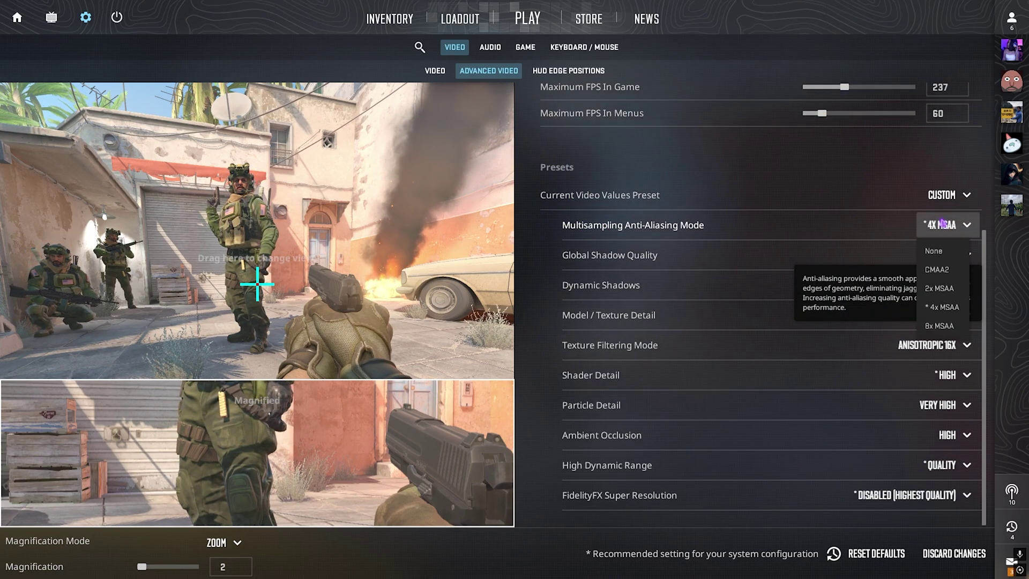
click(943, 292)
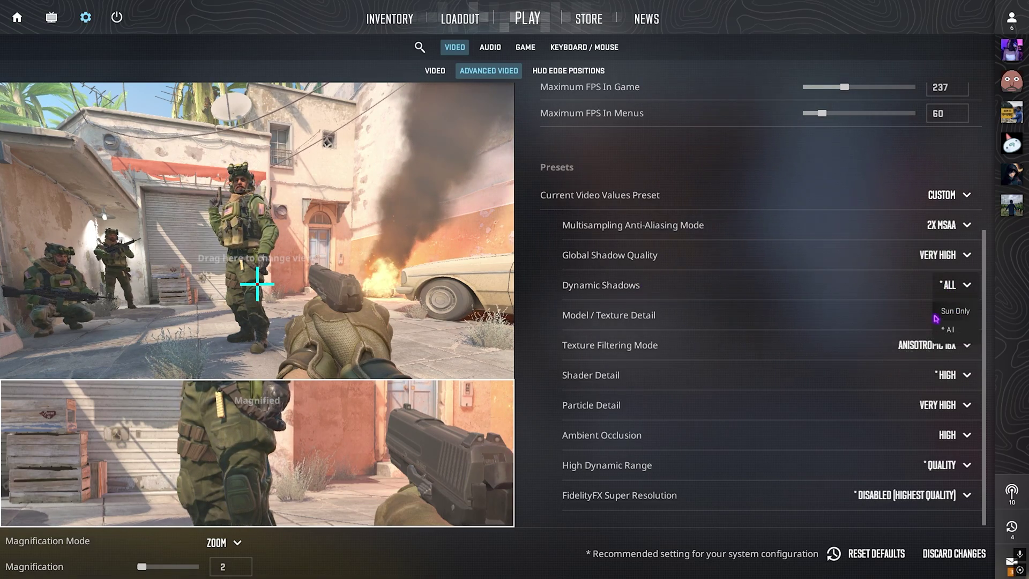
click(940, 328)
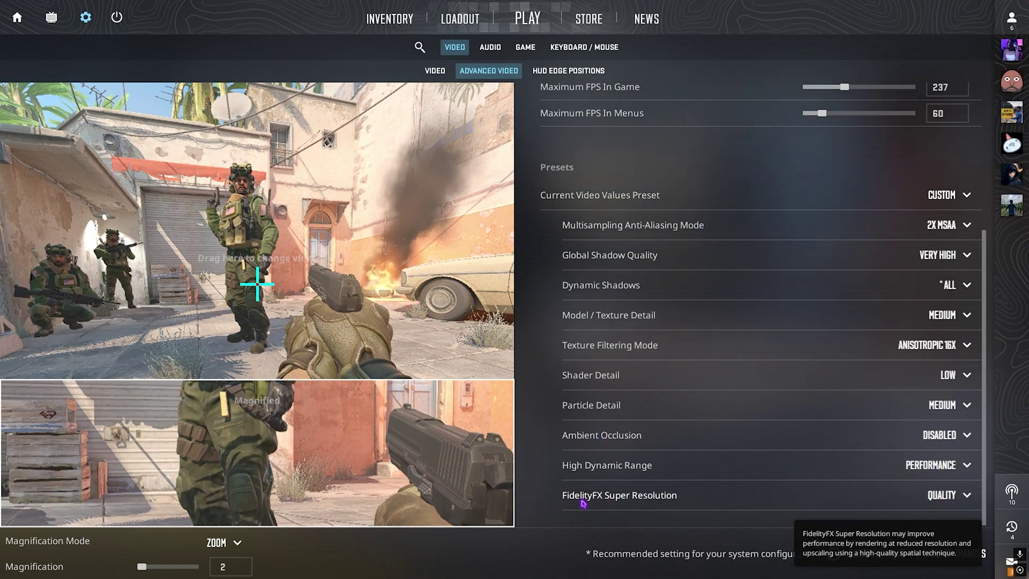
click(956, 490)
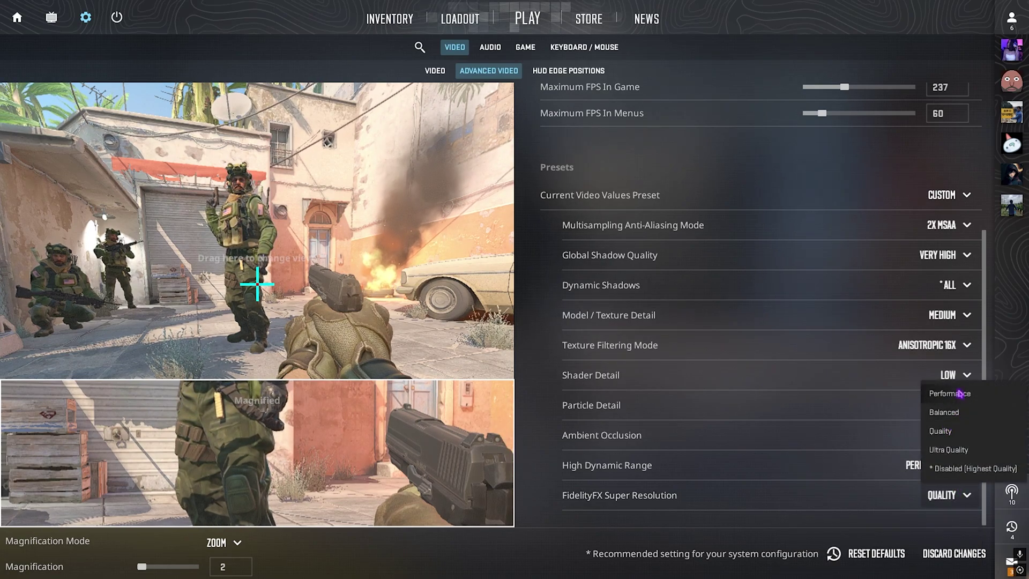
click(962, 469)
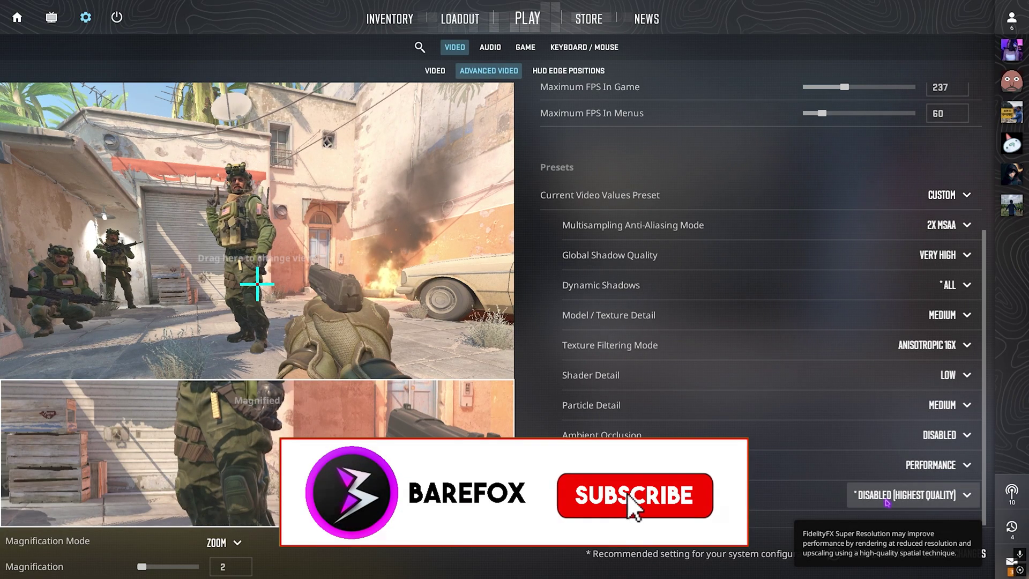
Step: Scroll back to the top of Advanced Video and exit the settings to the main menu
scroll(603, 307, up, 4)
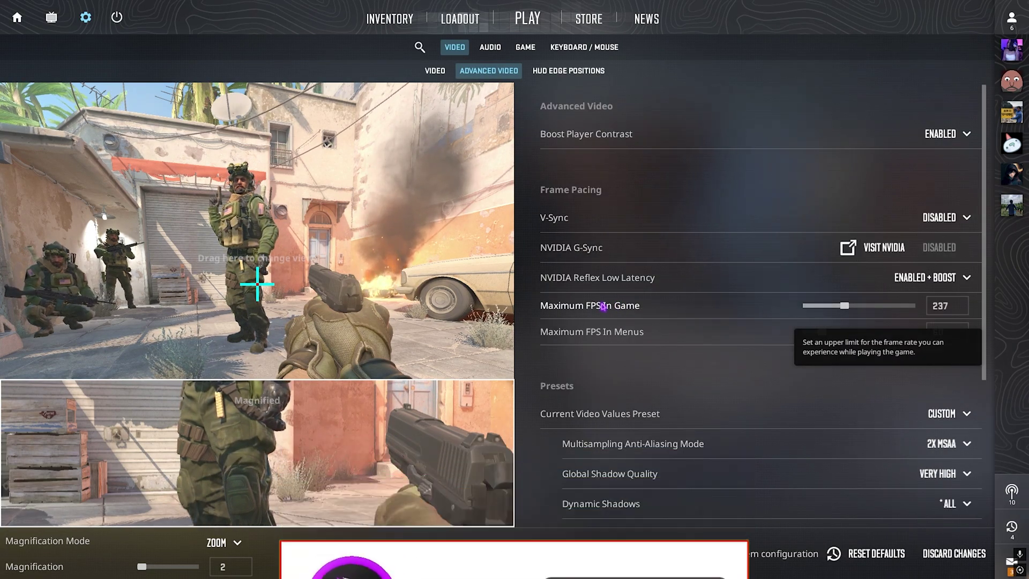
key(Escape)
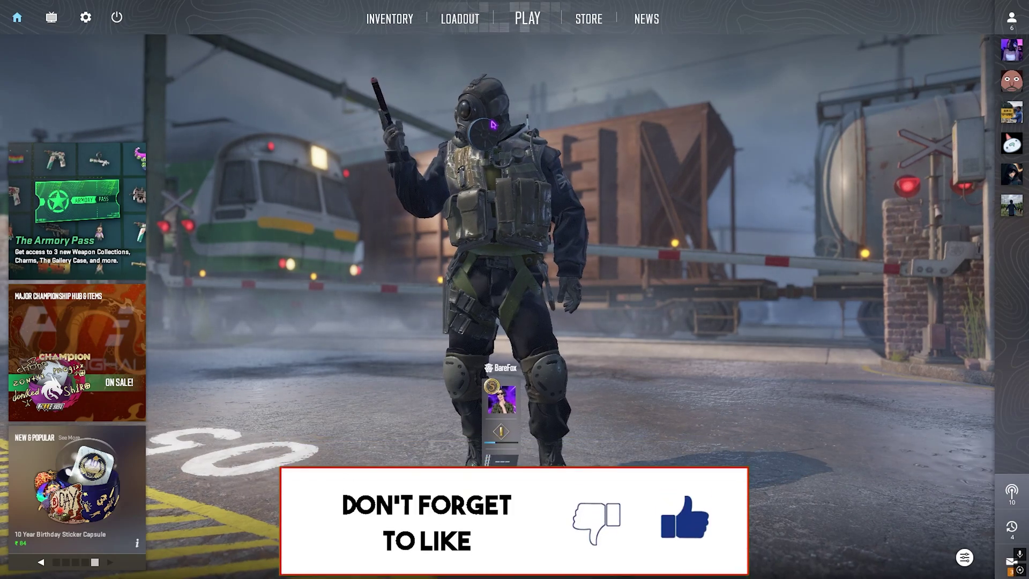